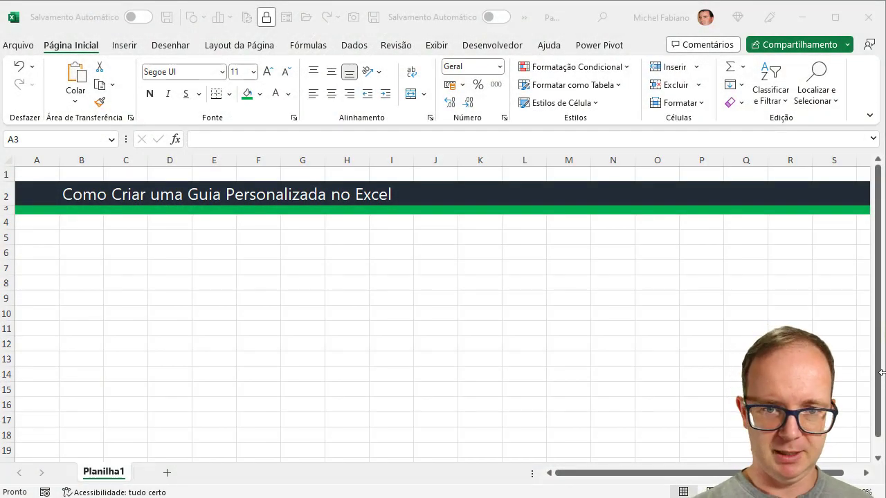
- From cell J4, browse every ribbon tab from Inserir through Power Pivot, ending on cell L6
{"action": "left_click", "coordinate": [426, 225]}
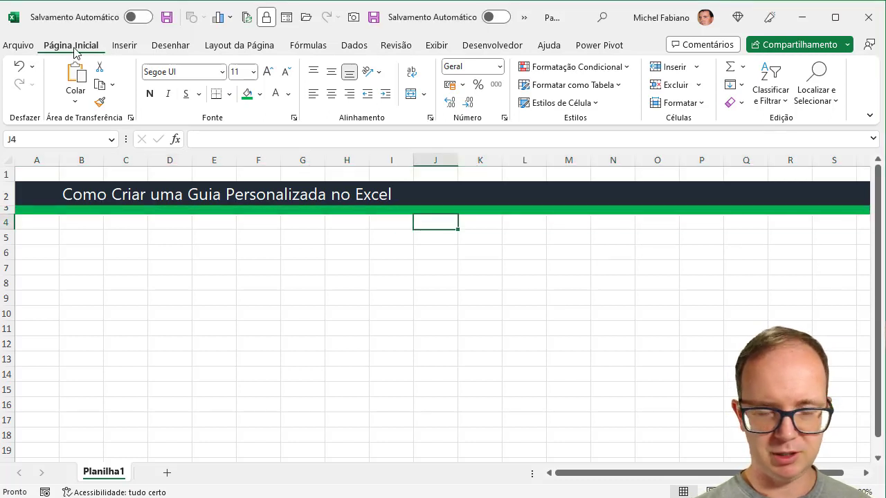
{"action": "left_click", "coordinate": [124, 45]}
{"action": "left_click", "coordinate": [173, 47]}
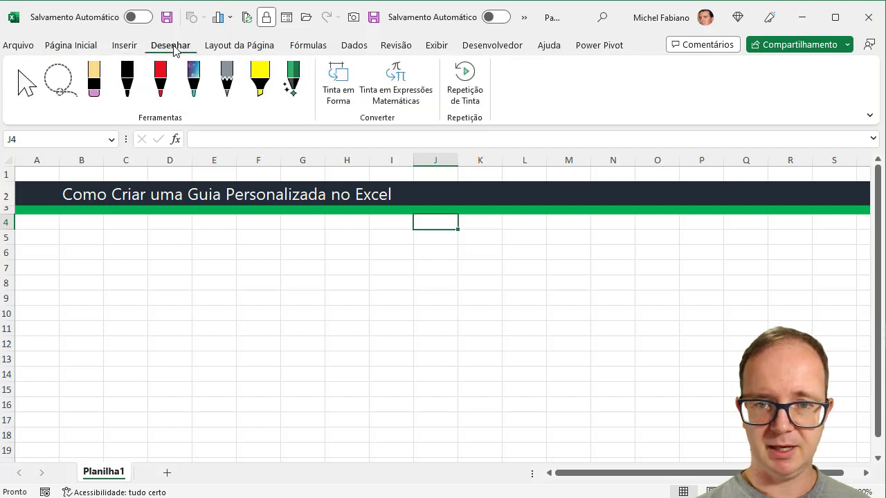
{"action": "left_click", "coordinate": [224, 47]}
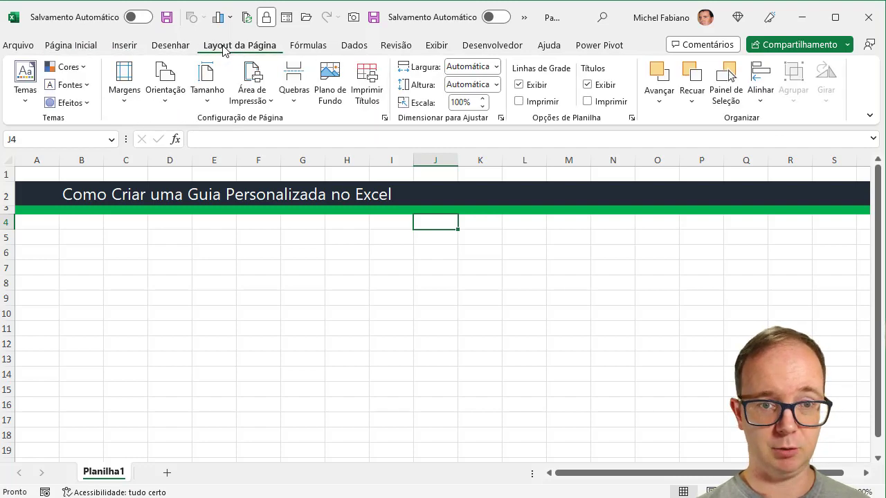
{"action": "left_click", "coordinate": [322, 49]}
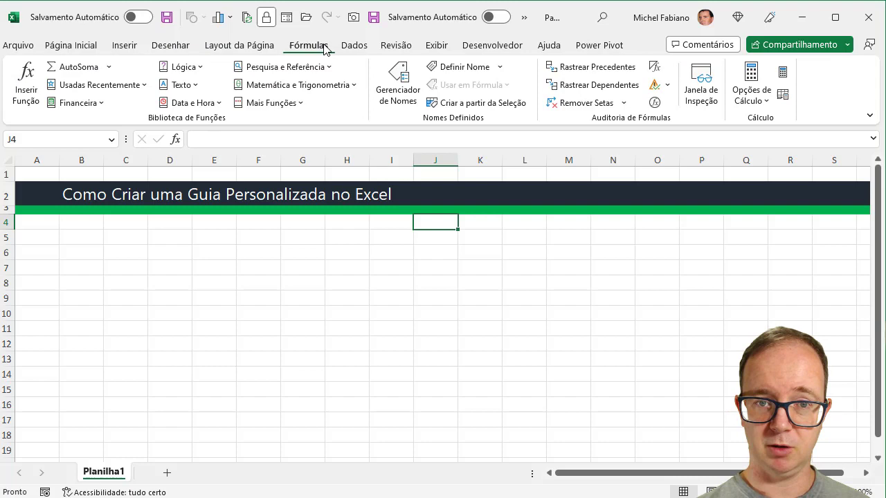
{"action": "left_click", "coordinate": [359, 49]}
{"action": "left_click", "coordinate": [397, 49]}
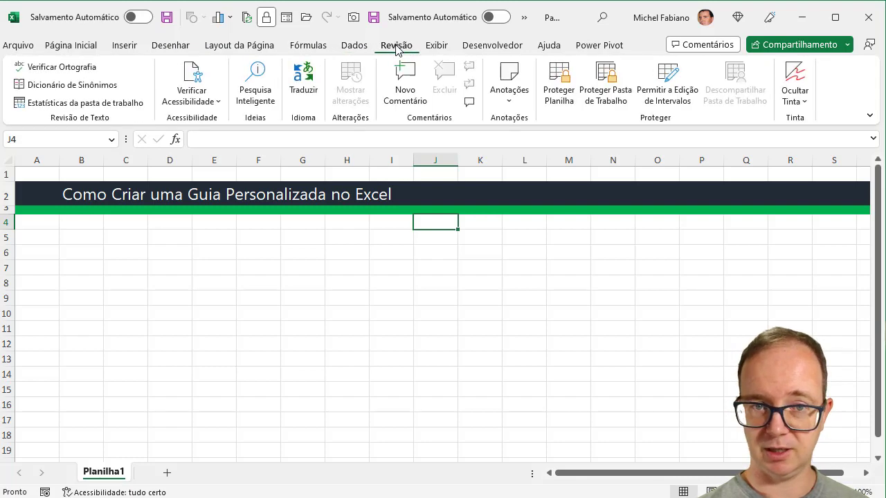
{"action": "left_click", "coordinate": [441, 47]}
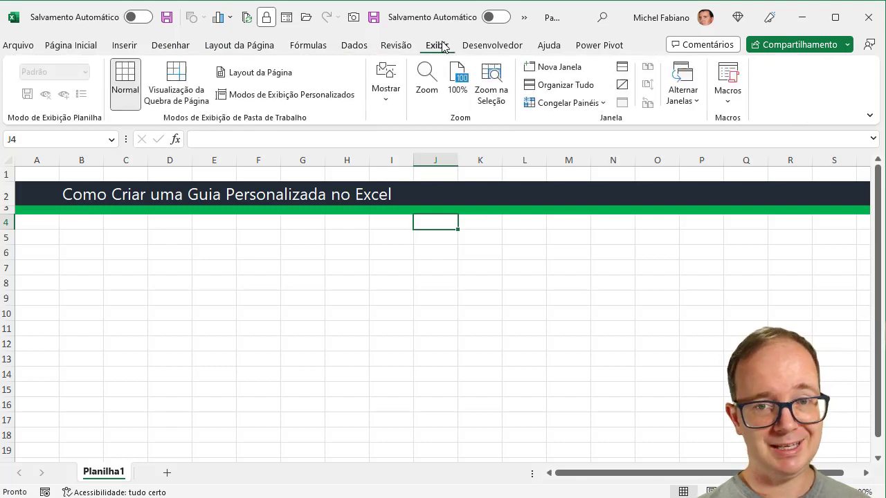
{"action": "left_click", "coordinate": [477, 48]}
{"action": "left_click", "coordinate": [542, 49]}
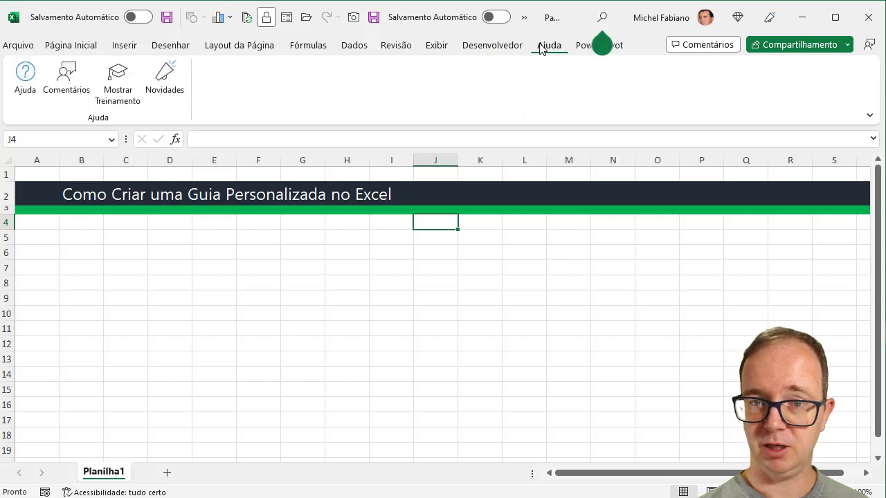
{"action": "left_click", "coordinate": [598, 48]}
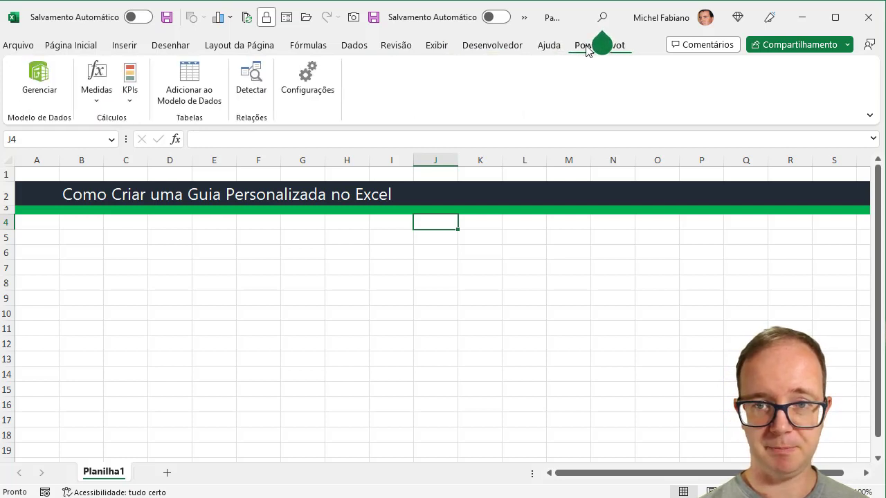
{"action": "left_click", "coordinate": [512, 251]}
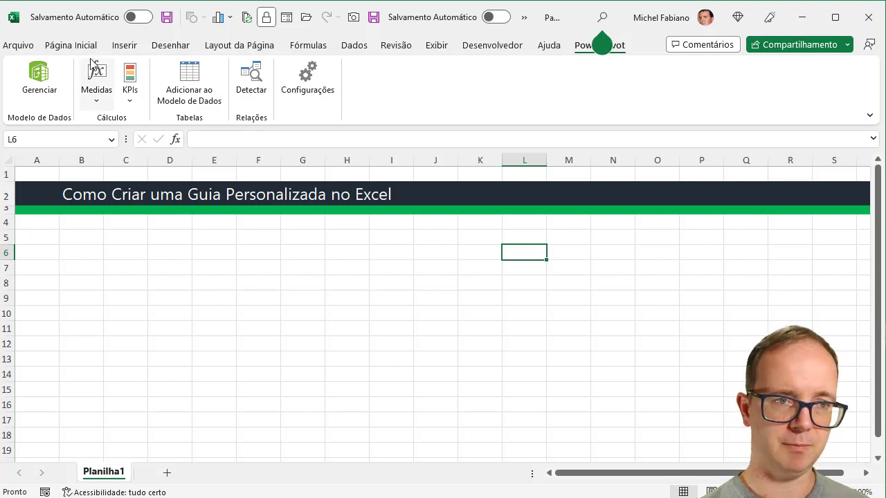
- Open Personalizar Faixa de Opções in Excel Options and collapse the Power Pivot groups
{"action": "left_click", "coordinate": [27, 44]}
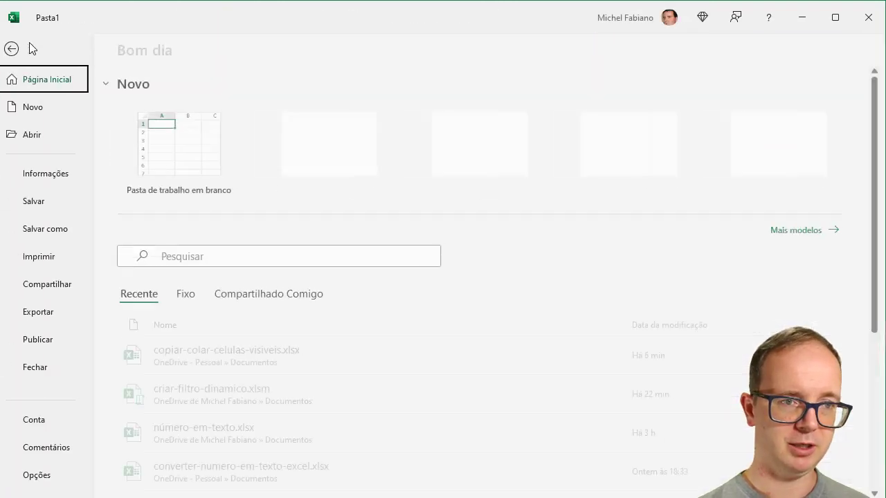
{"action": "left_click", "coordinate": [58, 477]}
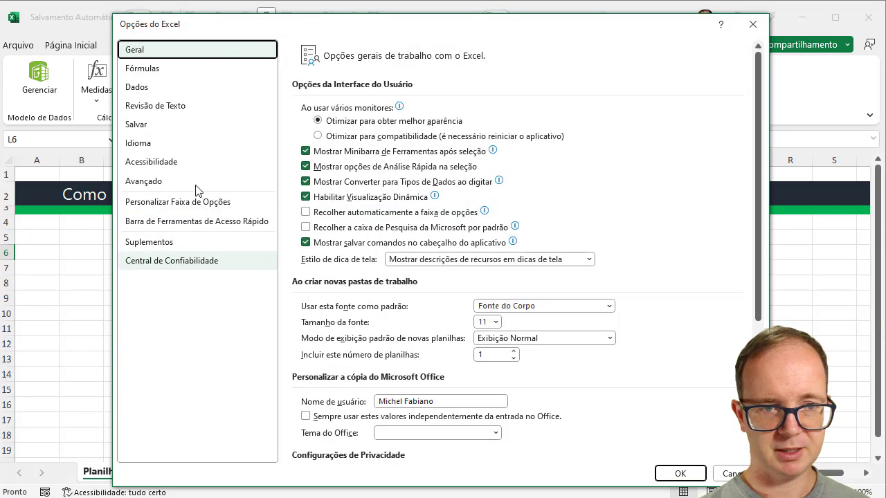
{"action": "left_click", "coordinate": [153, 205]}
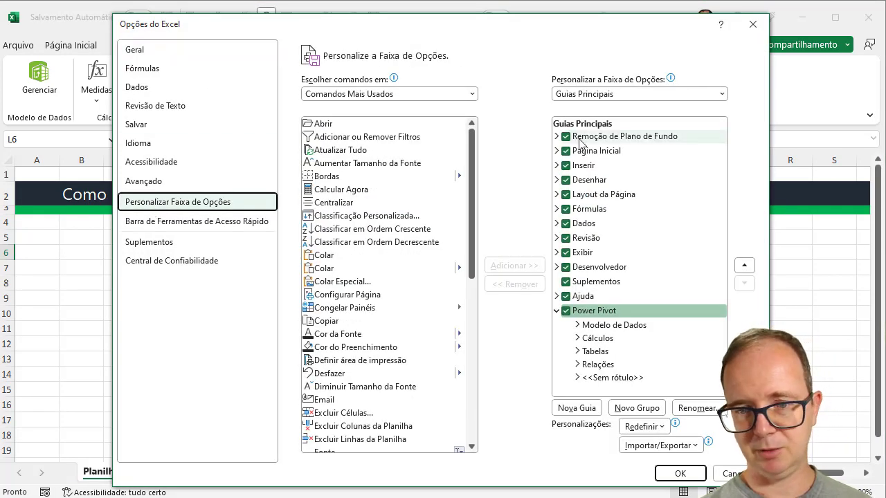
{"action": "left_click", "coordinate": [557, 312]}
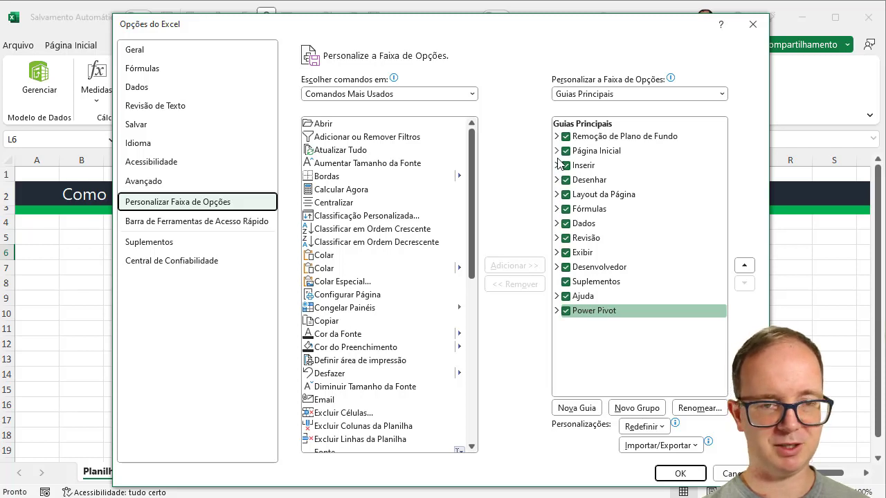
- Review the All, Tool and Main tab lists, then uncheck Desenvolvedor and apply with OK
{"action": "left_click", "coordinate": [722, 94]}
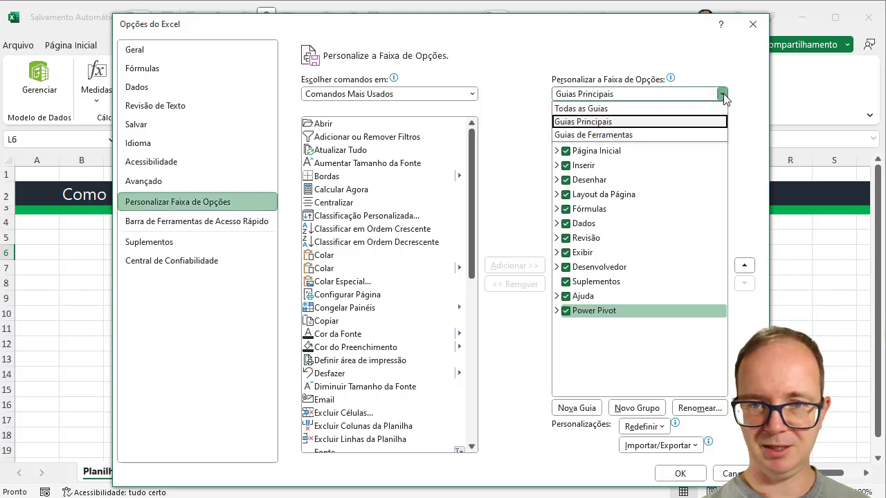
{"action": "left_click", "coordinate": [650, 109]}
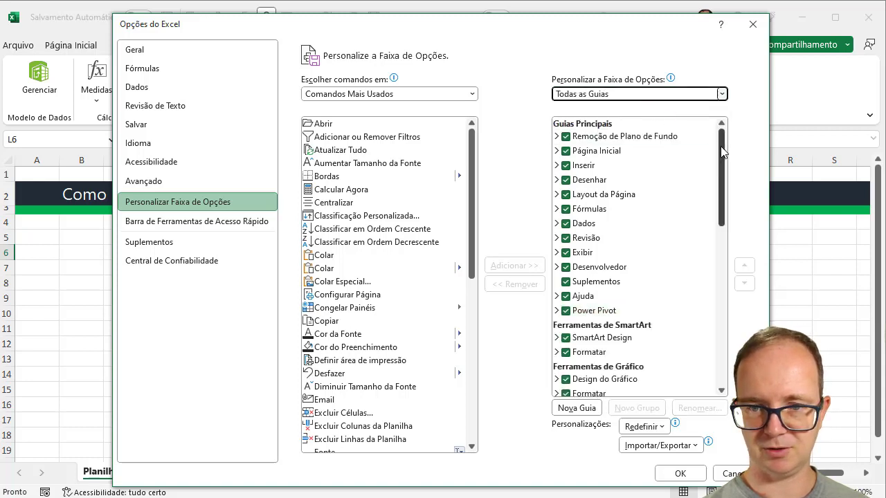
{"action": "mouse_move", "coordinate": [721, 160]}
{"action": "left_mouse_down"}
{"action": "mouse_move", "coordinate": [746, 273]}
{"action": "mouse_move", "coordinate": [724, 98]}
{"action": "left_mouse_up"}
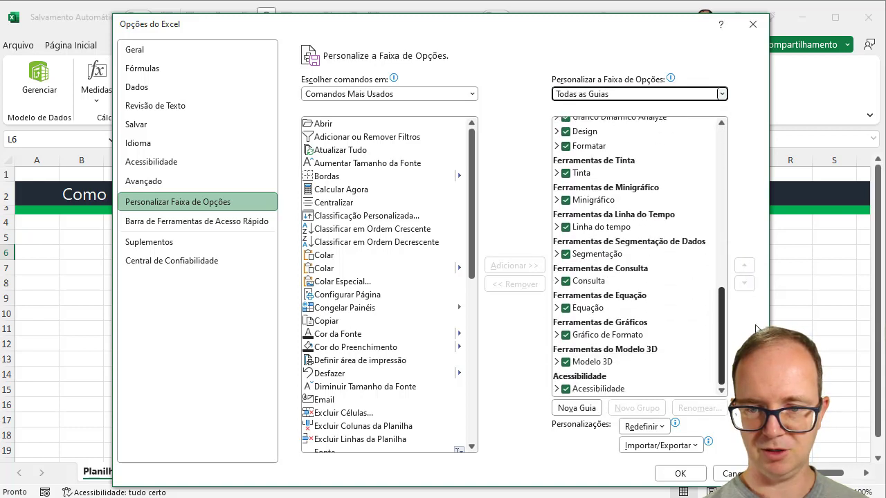
{"action": "left_click", "coordinate": [722, 94]}
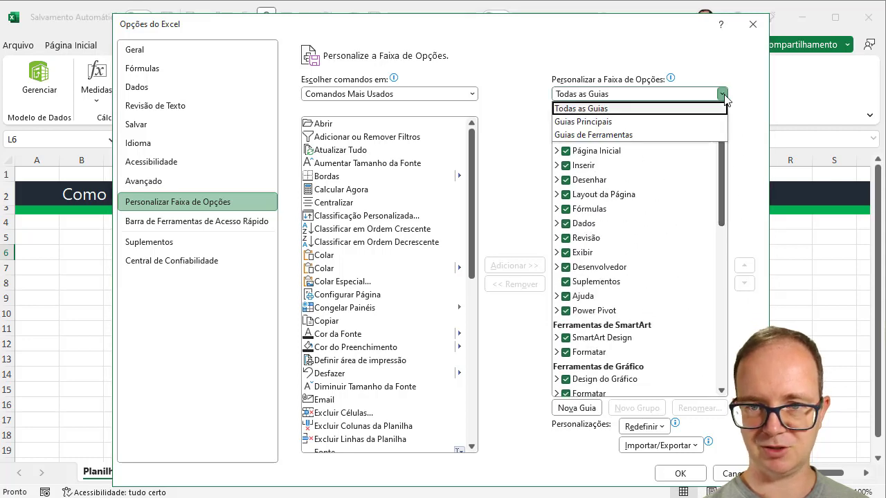
{"action": "left_click", "coordinate": [599, 135]}
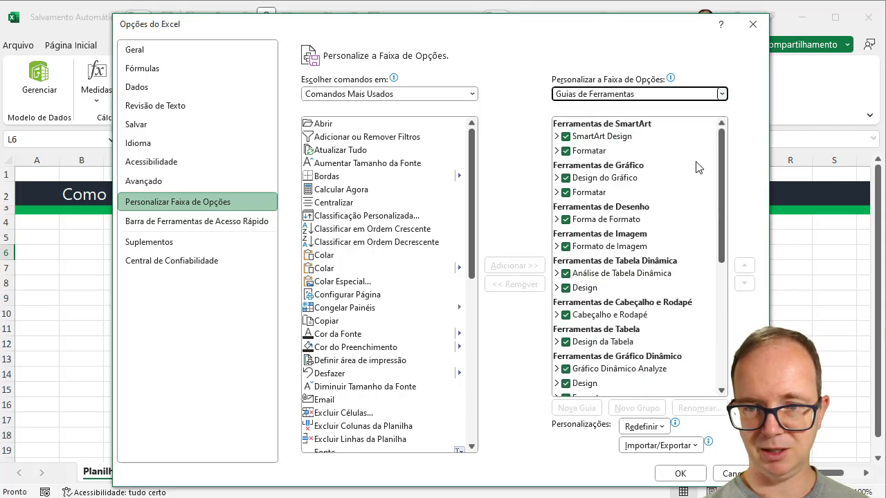
{"action": "mouse_move", "coordinate": [720, 163]}
{"action": "left_mouse_down"}
{"action": "mouse_move", "coordinate": [731, 328]}
{"action": "mouse_move", "coordinate": [717, 119]}
{"action": "left_mouse_up"}
{"action": "left_click", "coordinate": [722, 94]}
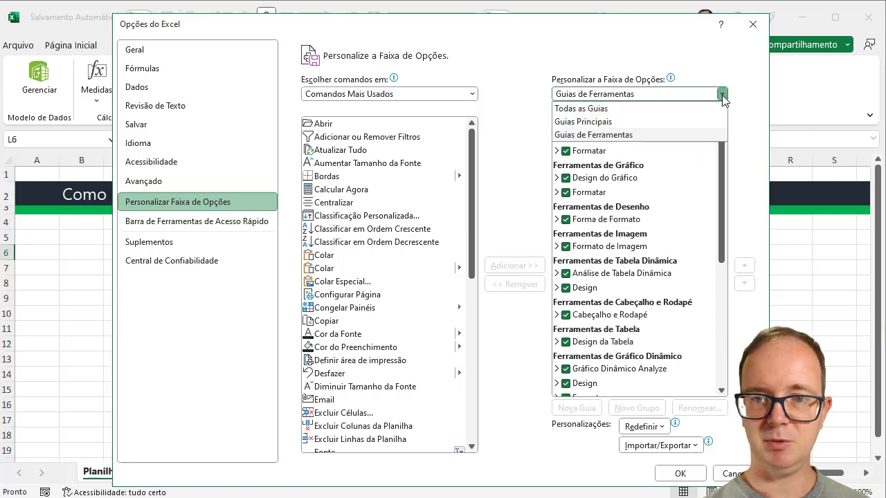
{"action": "left_click", "coordinate": [657, 122]}
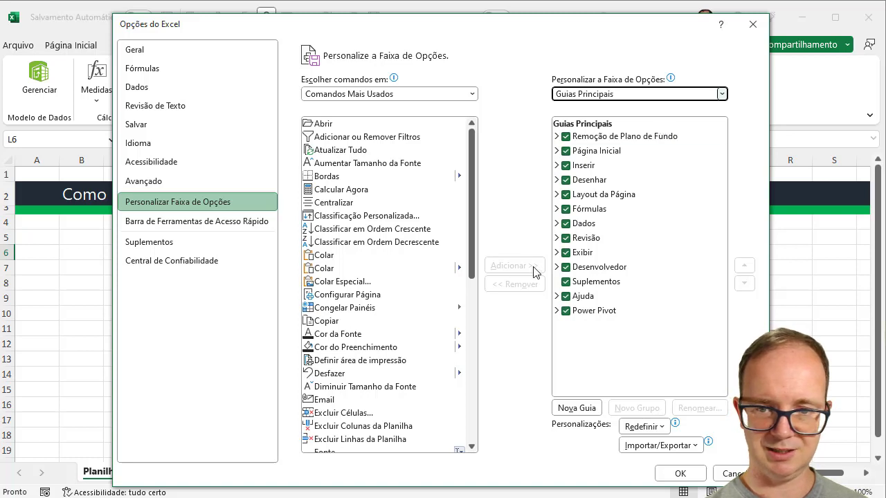
{"action": "left_click", "coordinate": [565, 269]}
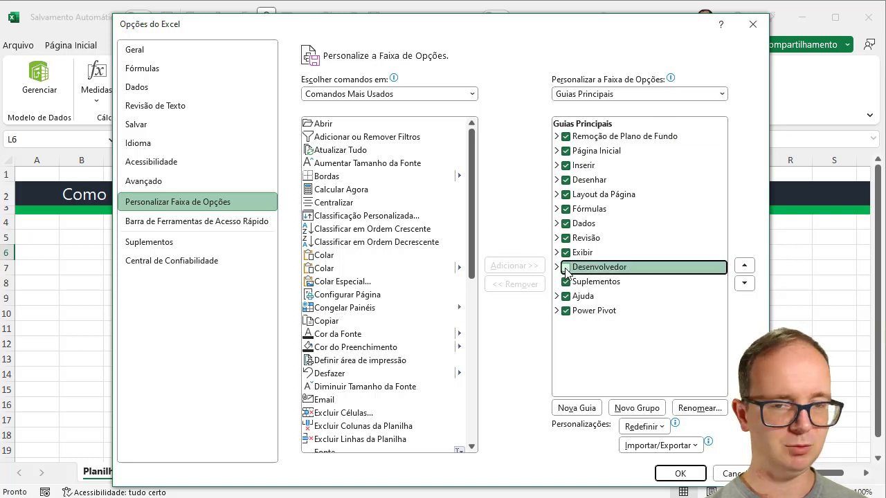
{"action": "left_click", "coordinate": [670, 474]}
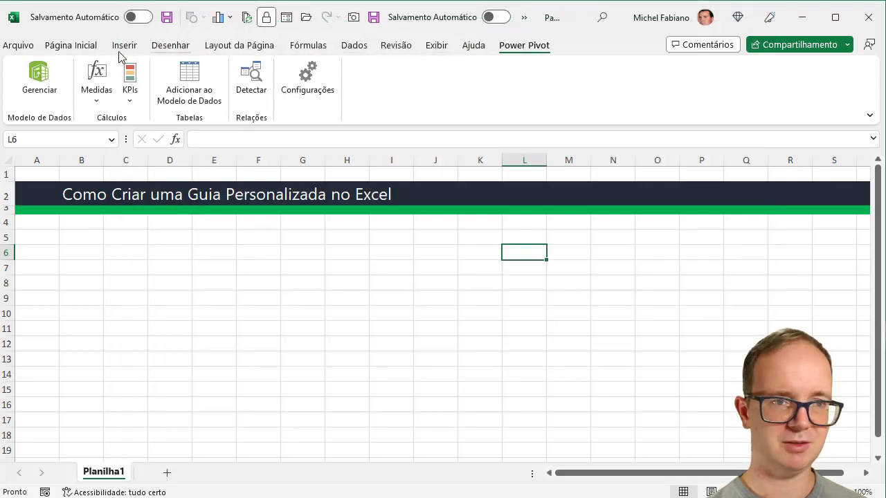
- Re-check Desenvolvedor in Personalizar Faixa de Opções, apply it, and display the Desenvolvedor tab
{"action": "left_click", "coordinate": [26, 50]}
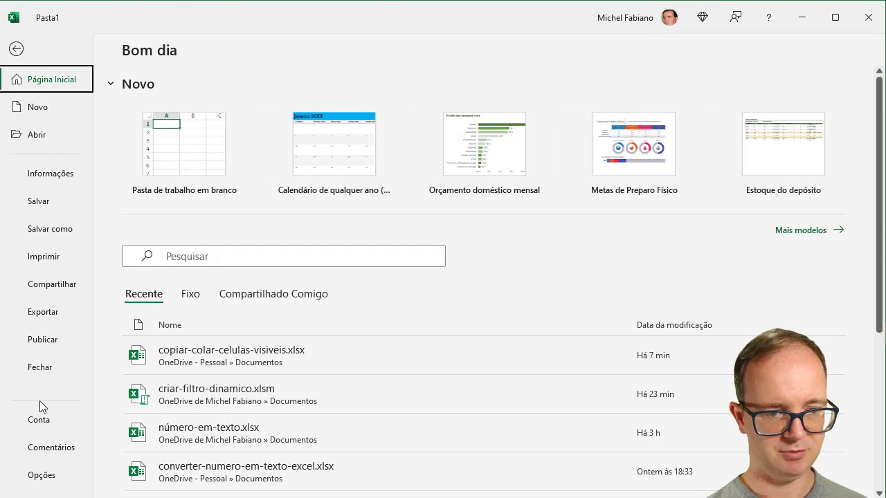
{"action": "left_click", "coordinate": [45, 477]}
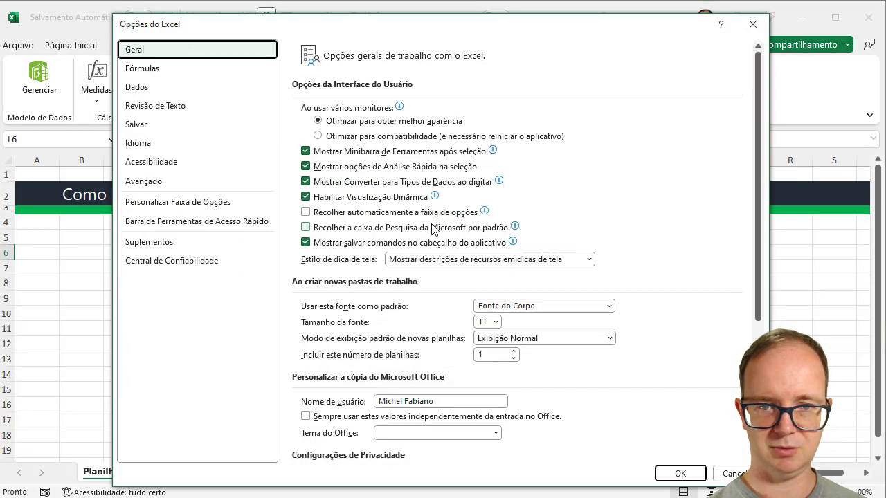
{"action": "left_click", "coordinate": [159, 208]}
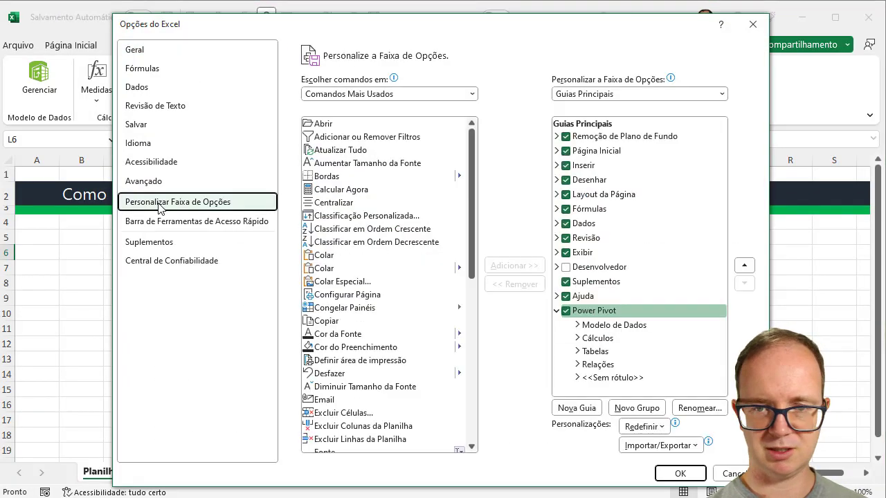
{"action": "left_click", "coordinate": [562, 269]}
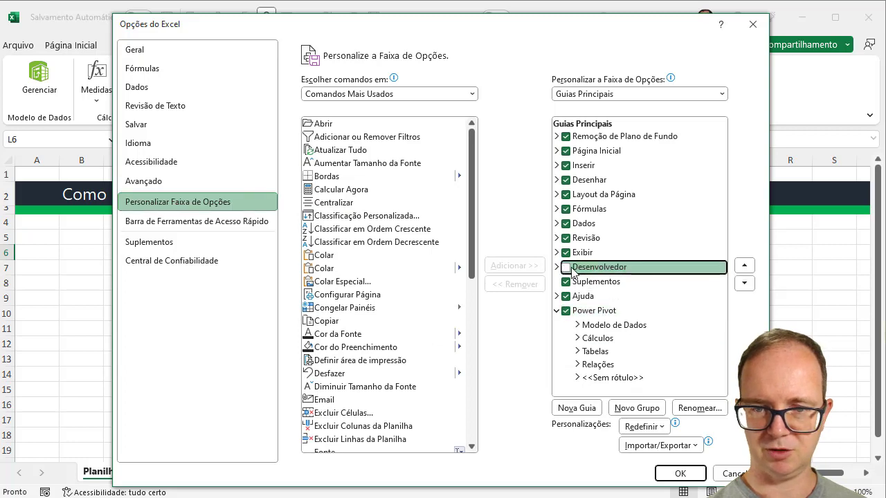
{"action": "left_click", "coordinate": [680, 473]}
{"action": "left_click", "coordinate": [493, 46]}
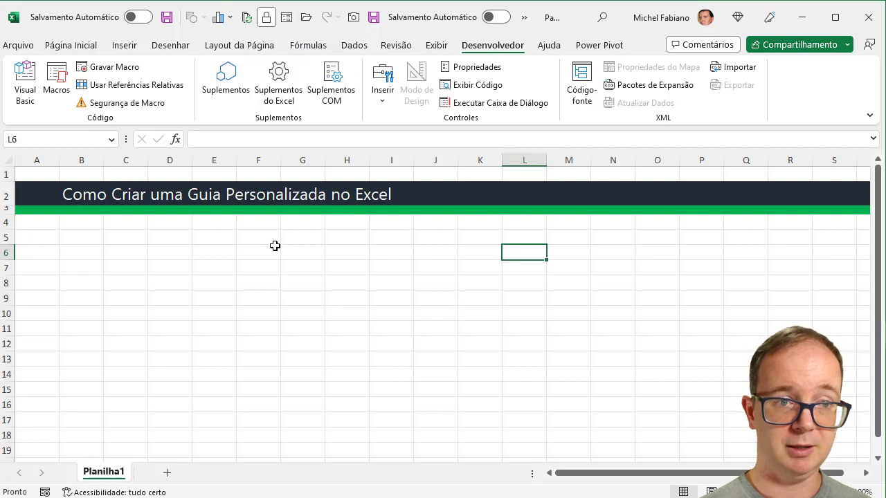
- Create 'Nova Guia (Personalizado)' with 'Novo Grupo' after Desenvolvedor and select the new tab
{"action": "left_click", "coordinate": [16, 46]}
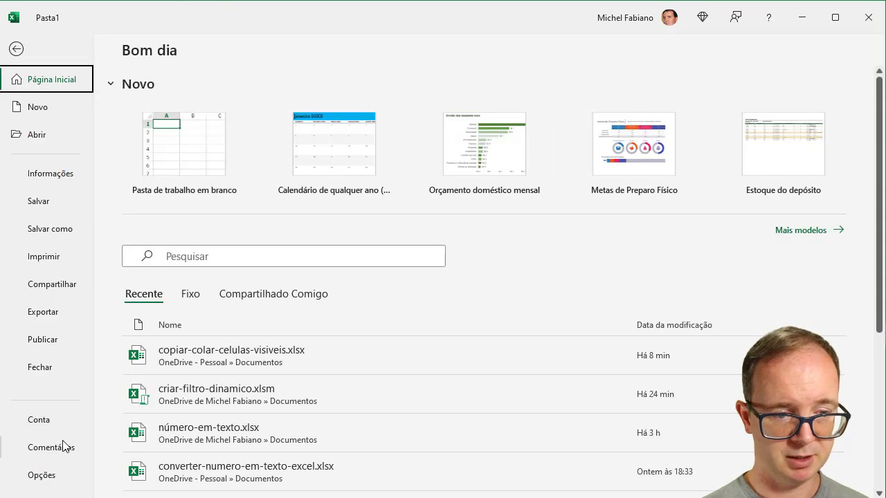
{"action": "left_click", "coordinate": [38, 475]}
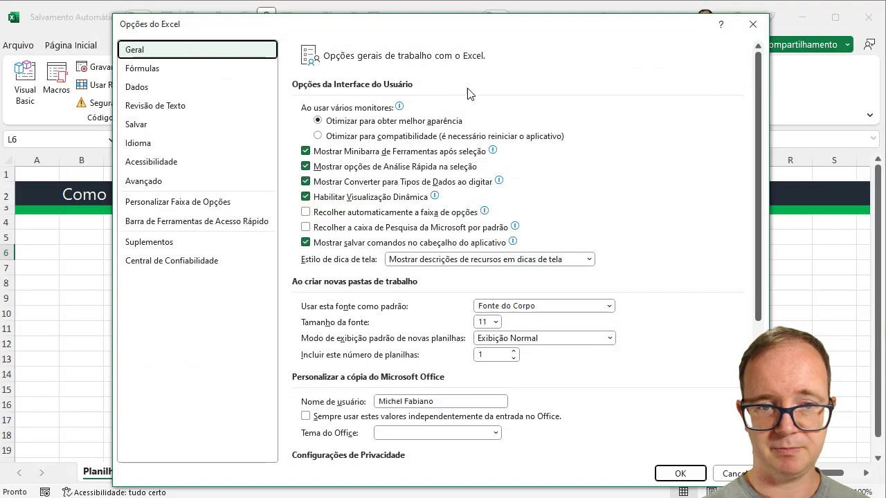
{"action": "left_click", "coordinate": [174, 209]}
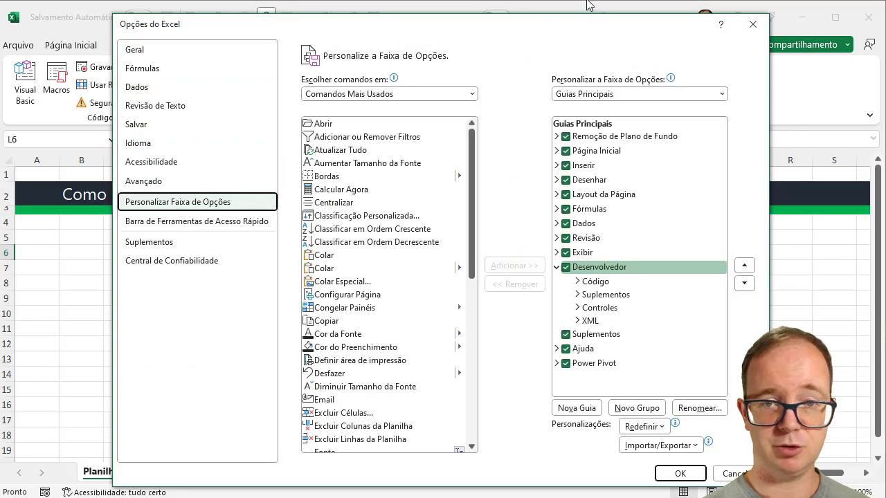
{"action": "left_click_drag", "start_coordinate": [505, 16], "coordinate": [488, 17]}
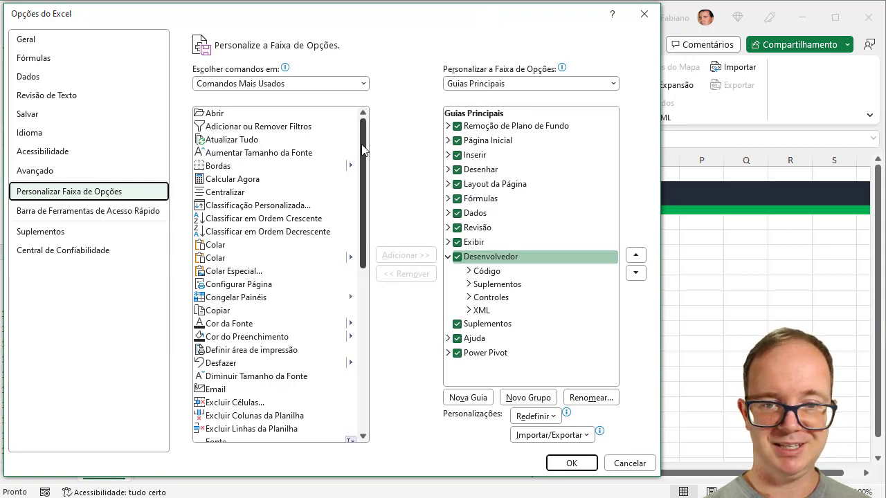
{"action": "left_click", "coordinate": [448, 257]}
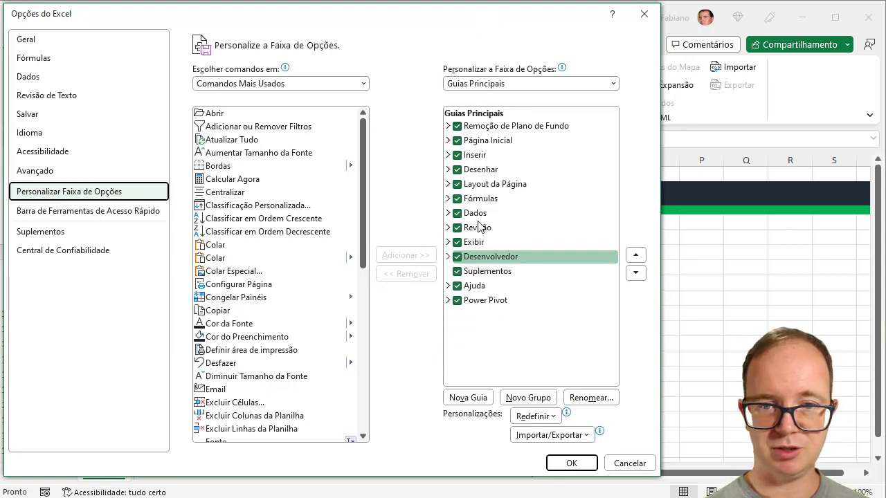
{"action": "left_click", "coordinate": [468, 398]}
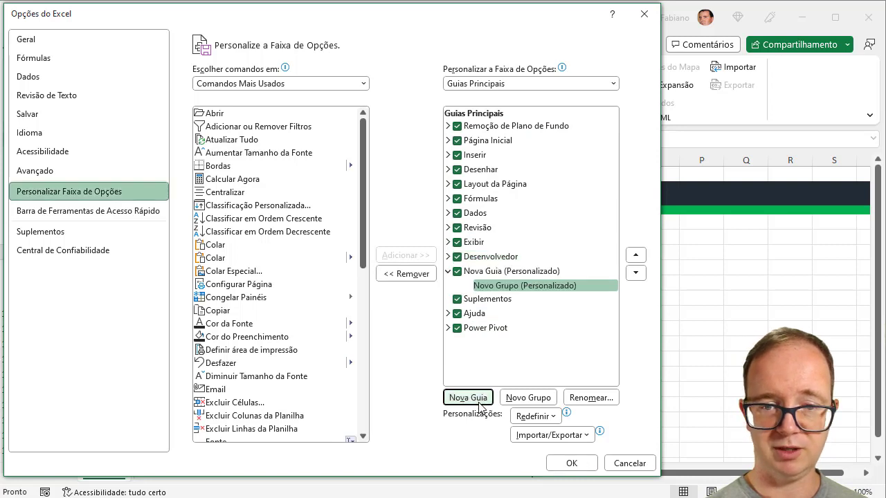
{"action": "left_click", "coordinate": [488, 271]}
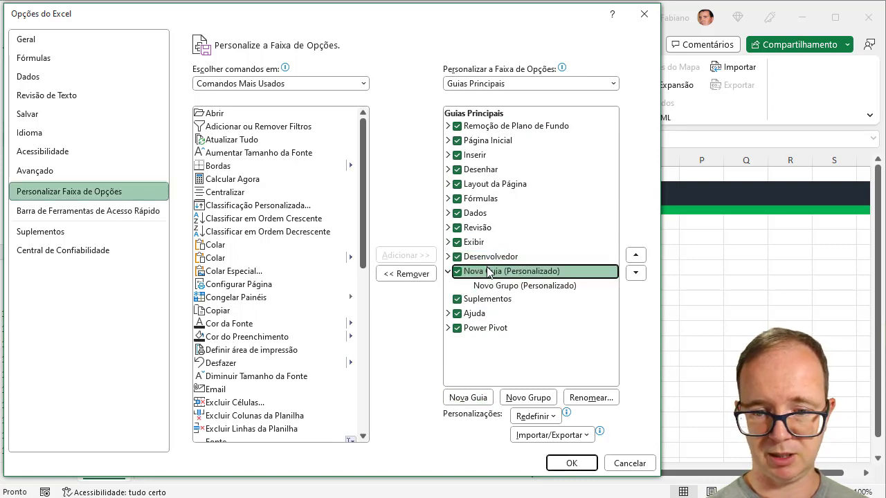
- Rename the custom tab to 'Curso Excel Online'
{"action": "left_click", "coordinate": [579, 399]}
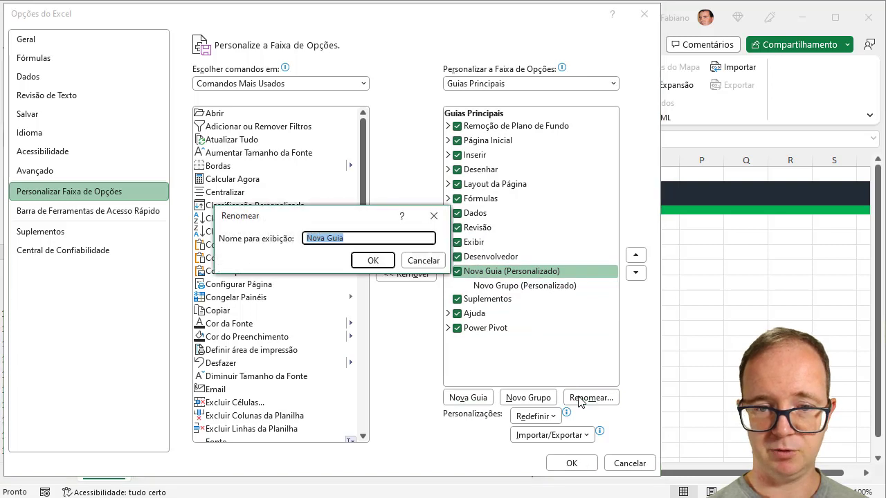
{"action": "type", "text": "Curso de"}
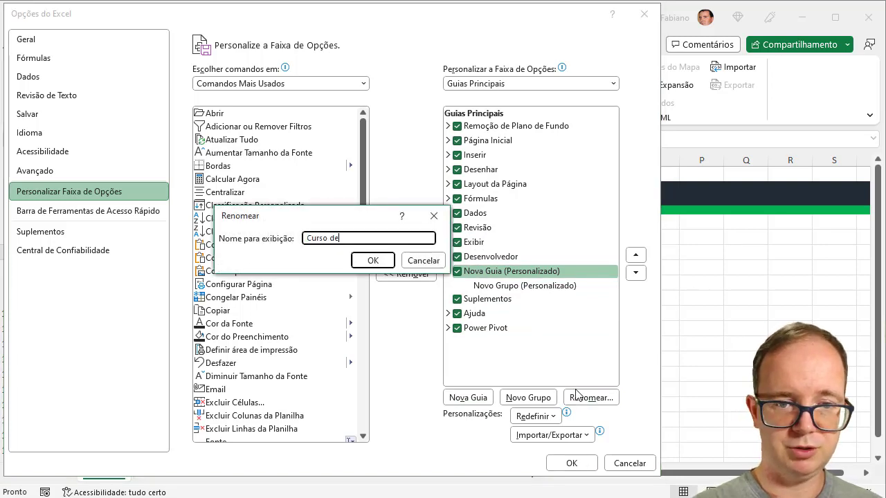
{"action": "type", "text": " Excel Onl"}
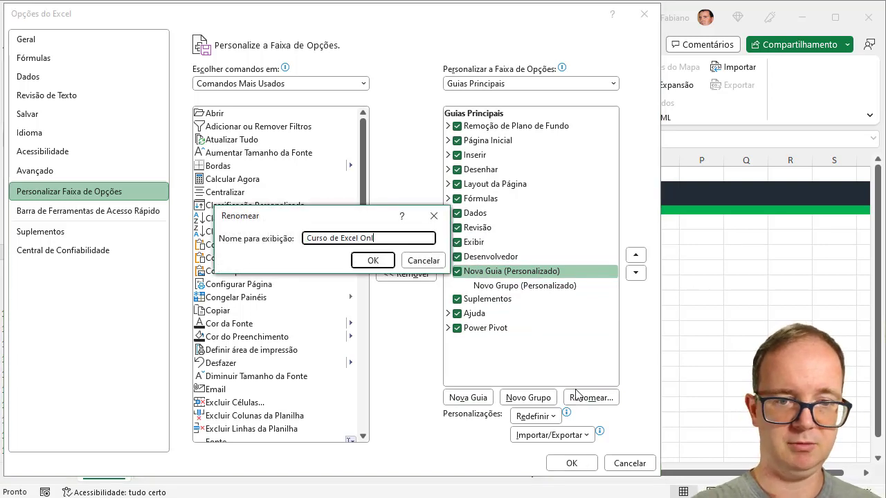
{"action": "type", "text": "ine"}
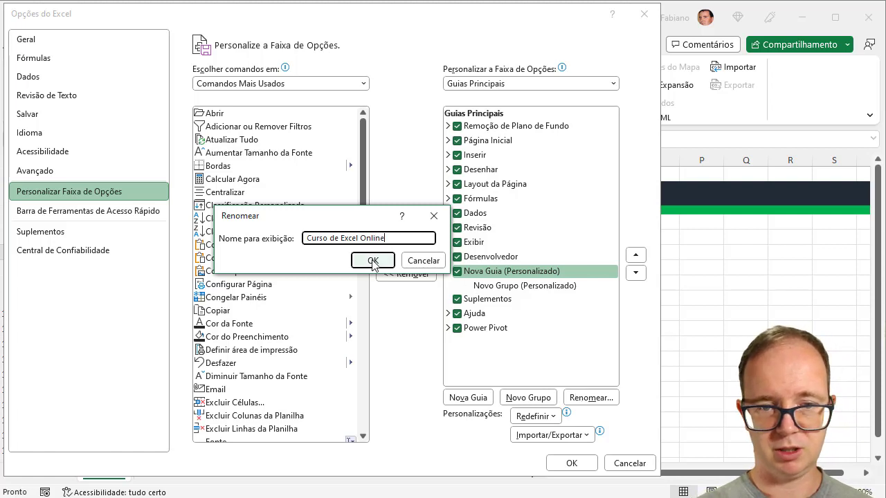
{"action": "double_click", "coordinate": [333, 238]}
{"action": "key", "text": "BackSpace"}
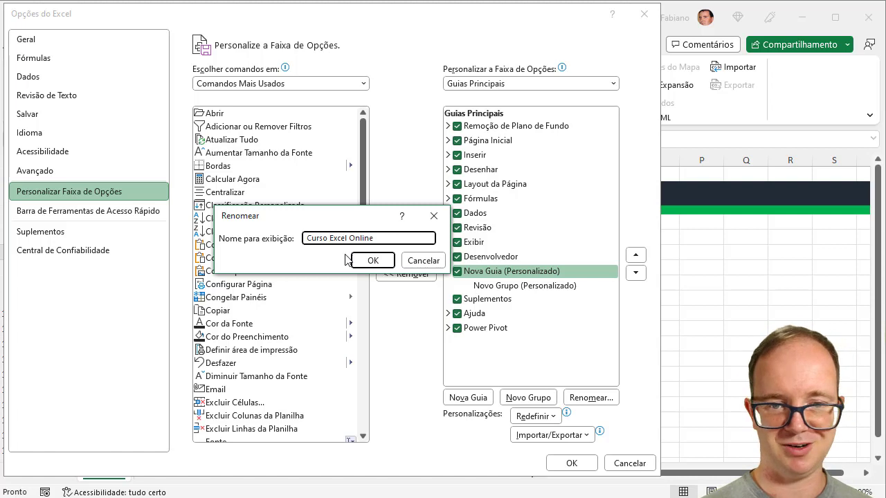
{"action": "left_click", "coordinate": [367, 260]}
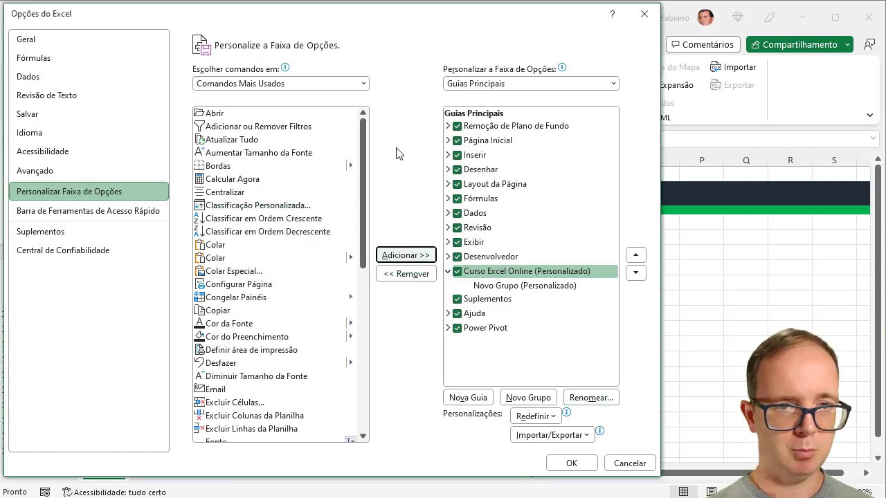
- Rename its group to 'Recursos Usados' and apply the changes with OK
{"action": "left_click", "coordinate": [534, 287]}
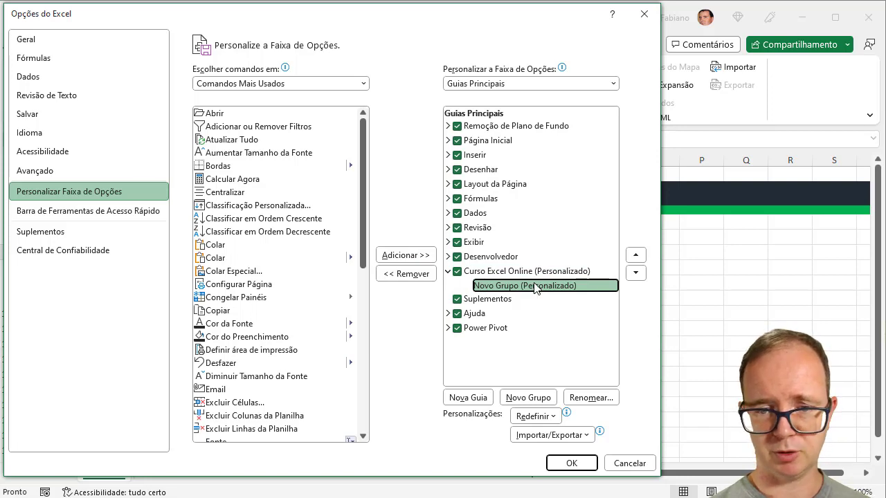
{"action": "left_click", "coordinate": [587, 397]}
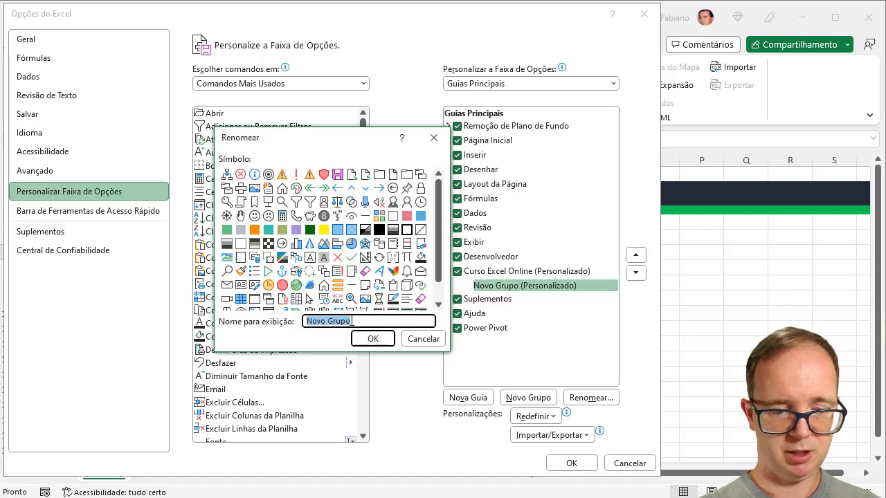
{"action": "type", "text": "Rec"}
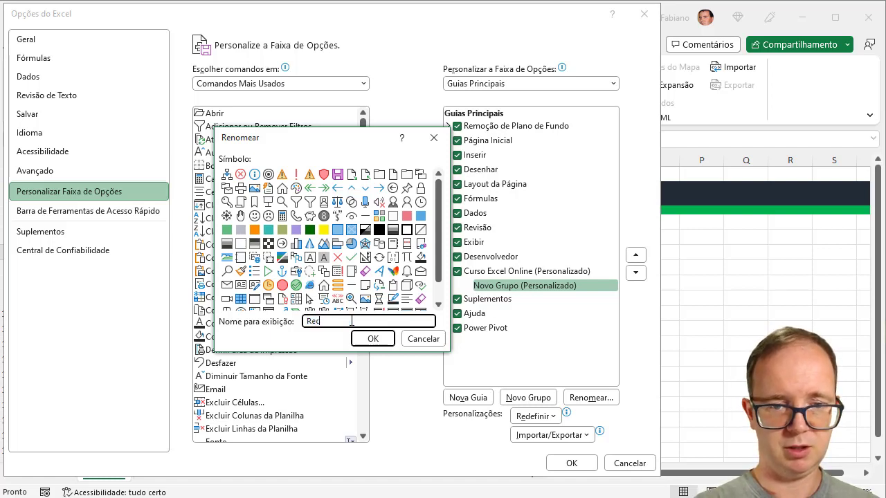
{"action": "type", "text": "ursos Usados"}
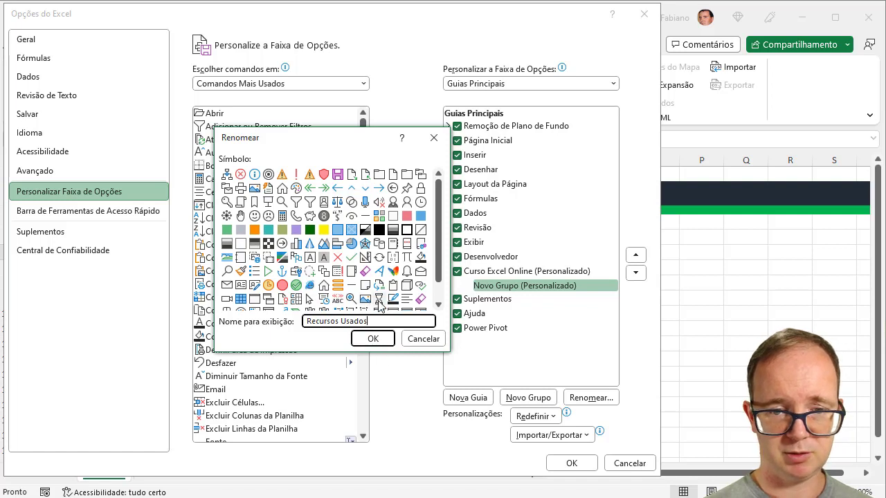
{"action": "left_click", "coordinate": [372, 338]}
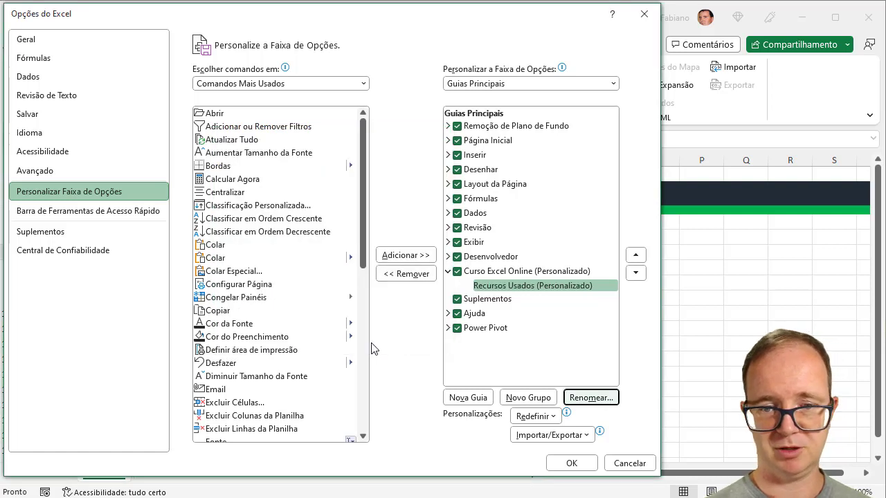
{"action": "left_click", "coordinate": [572, 463]}
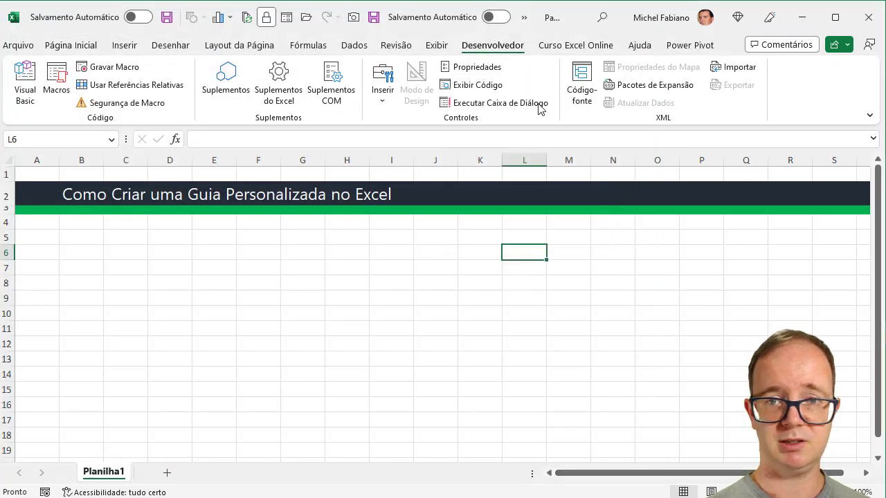
- Check the empty Curso Excel Online tab, then reopen ribbon customization with Recursos Usados selected
{"action": "left_click", "coordinate": [569, 48]}
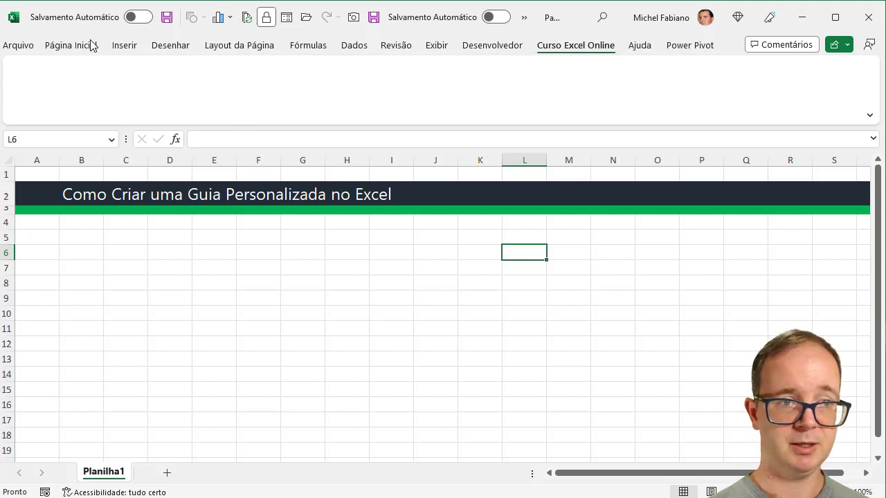
{"action": "left_click", "coordinate": [21, 46]}
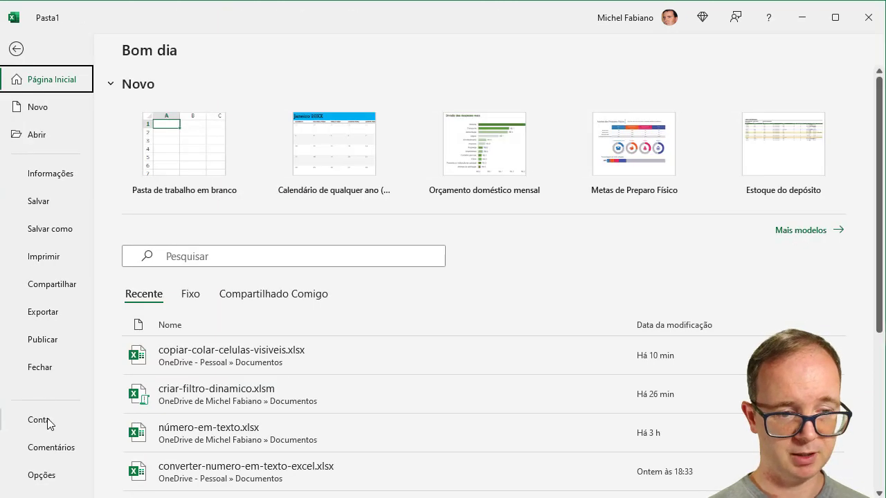
{"action": "left_click", "coordinate": [44, 476]}
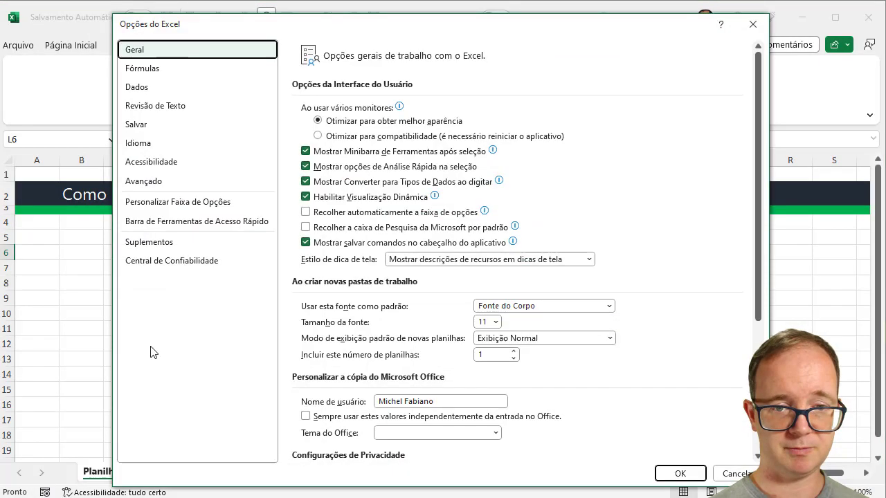
{"action": "left_click", "coordinate": [180, 205]}
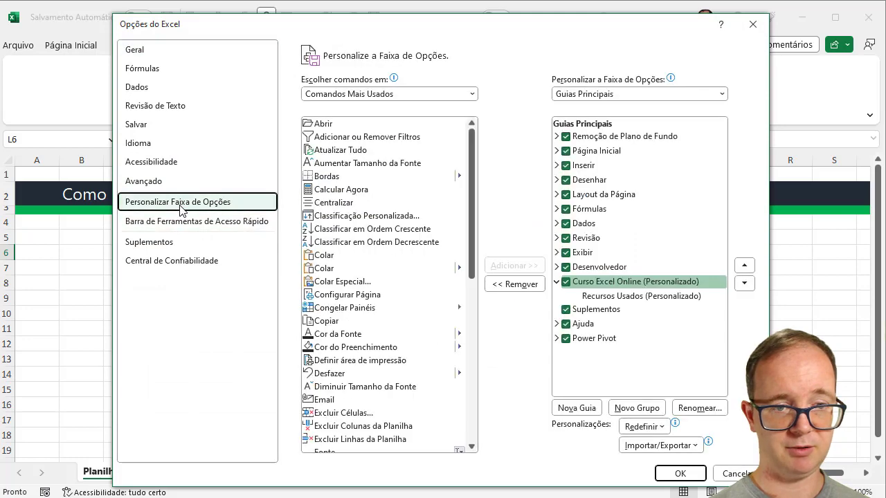
{"action": "left_click", "coordinate": [611, 297]}
{"action": "left_click_drag", "start_coordinate": [588, 33], "coordinate": [483, 20]}
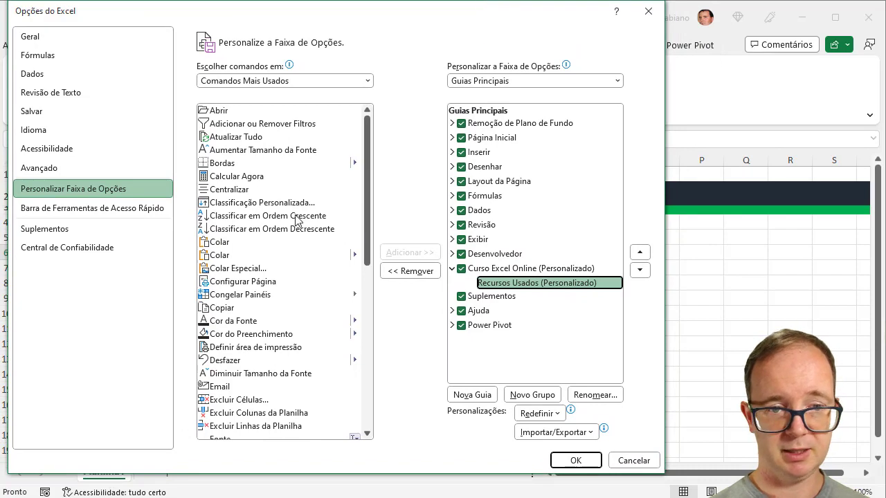
- Add Classificação Personalizada and Colar Especial to the Recursos Usados group
{"action": "left_click", "coordinate": [281, 202]}
{"action": "left_click", "coordinate": [400, 255]}
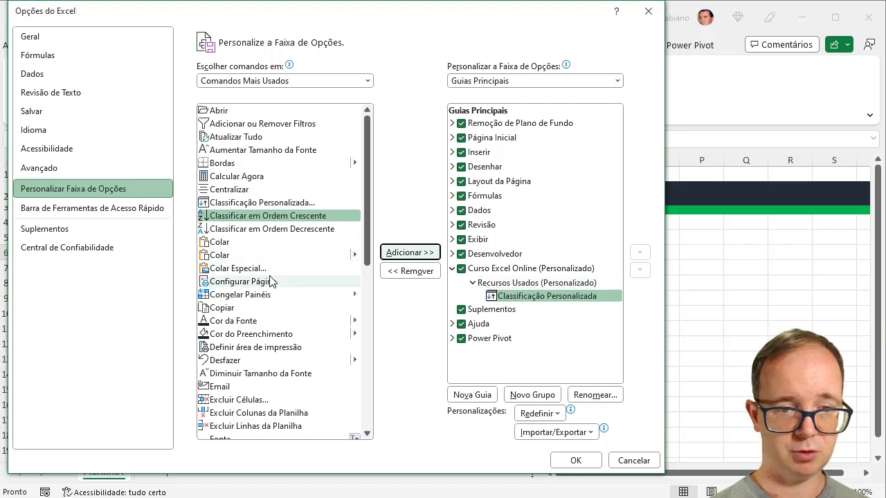
{"action": "left_click", "coordinate": [263, 269]}
{"action": "left_click", "coordinate": [412, 253]}
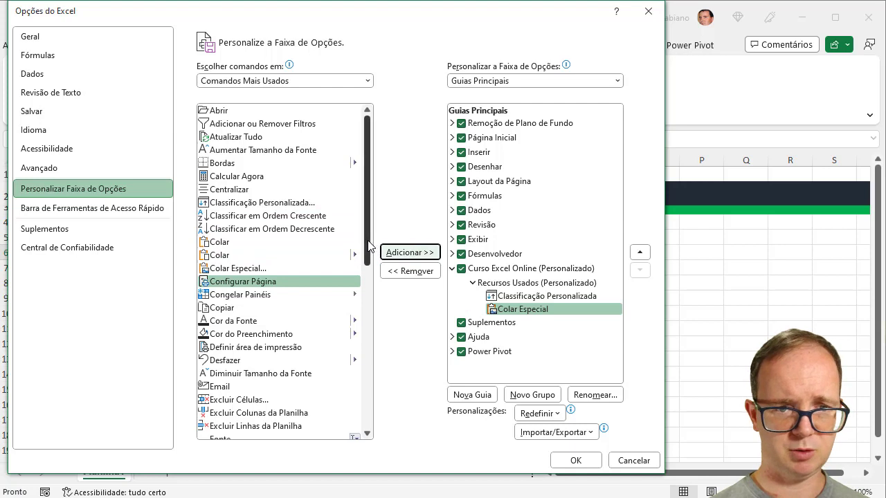
{"action": "left_click_drag", "start_coordinate": [368, 242], "coordinate": [373, 420]}
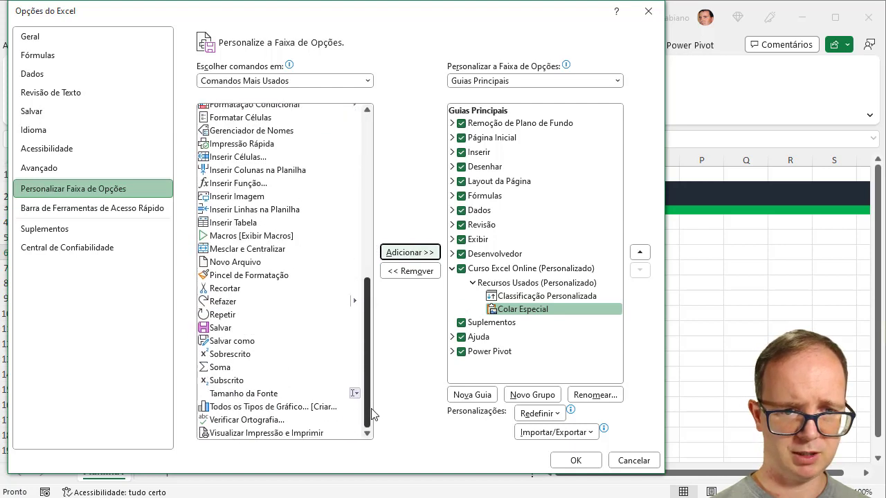
- Add Pincel de Formatação, Salvar como and Verificar Ortografia, then apply with OK
{"action": "left_click", "coordinate": [254, 275]}
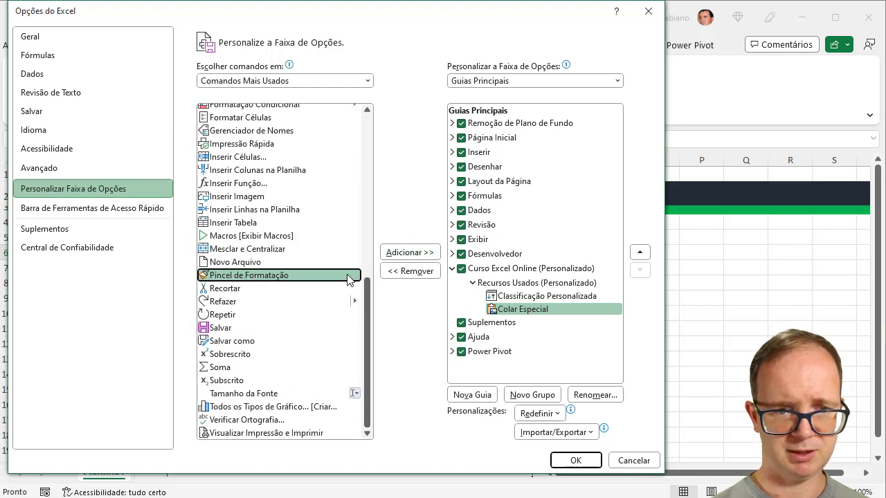
{"action": "left_click", "coordinate": [413, 253]}
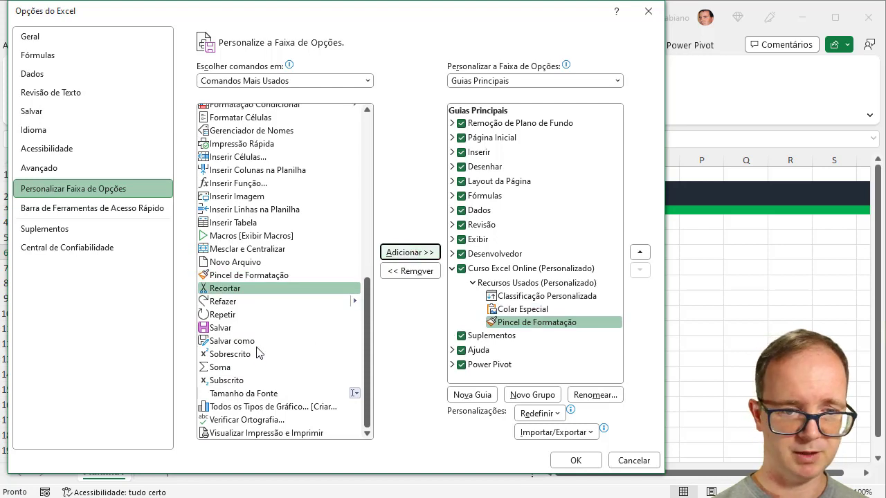
{"action": "left_click", "coordinate": [228, 340]}
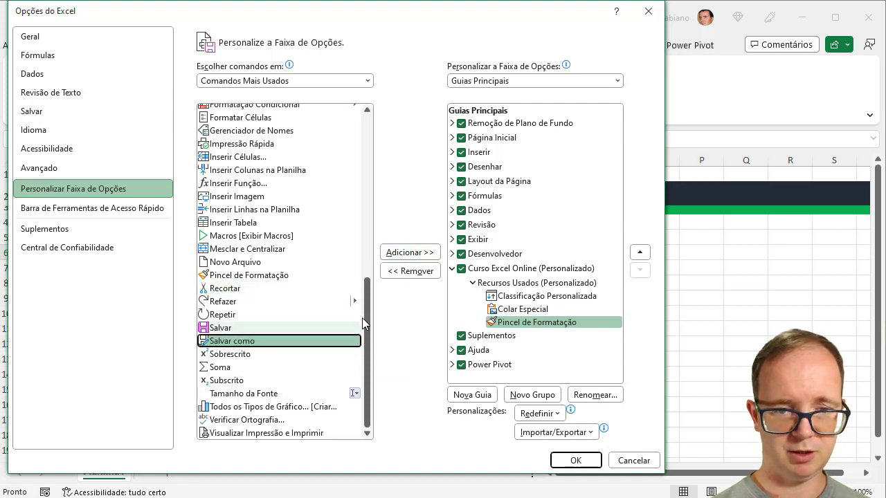
{"action": "left_click", "coordinate": [429, 254]}
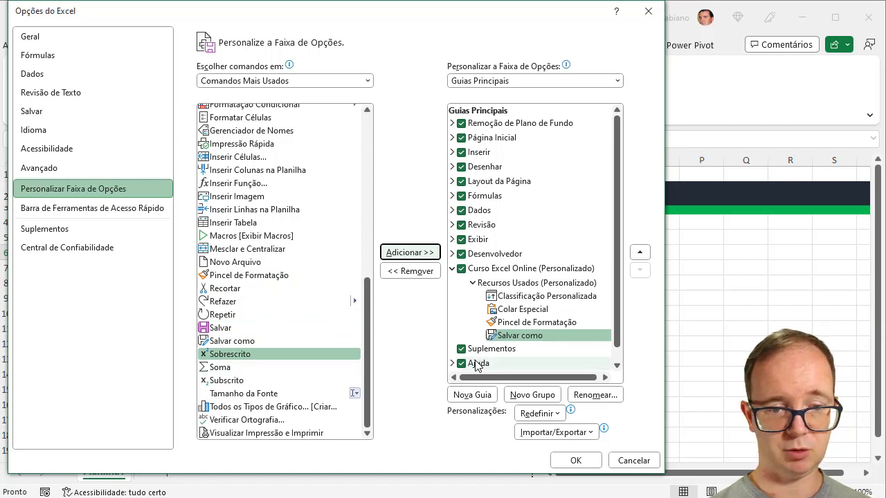
{"action": "left_click", "coordinate": [244, 420]}
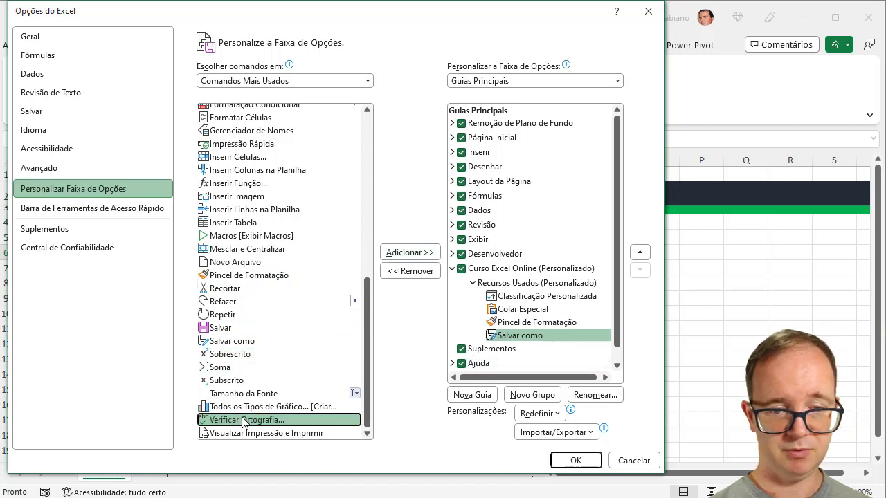
{"action": "left_click", "coordinate": [415, 256]}
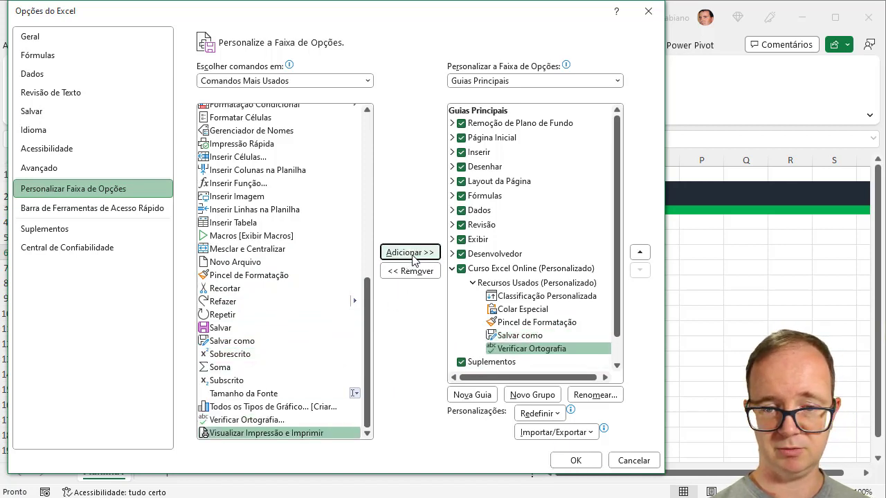
{"action": "left_click", "coordinate": [573, 462]}
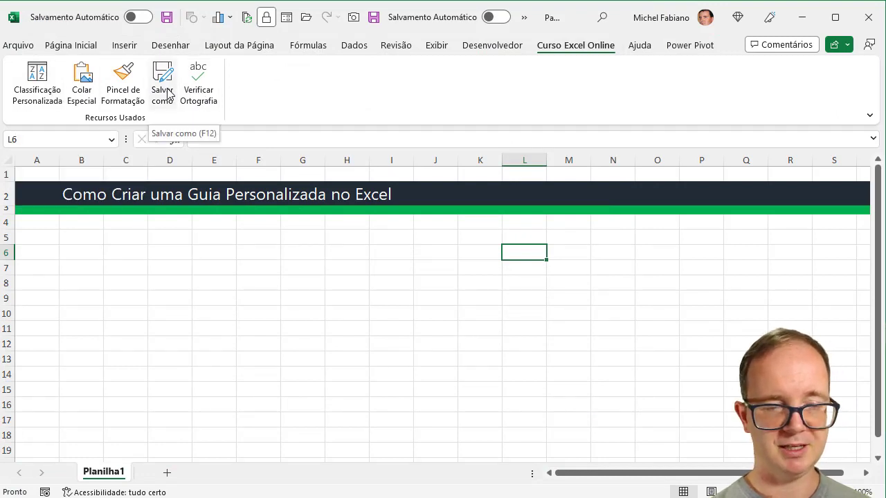
- Reopen Excel Options on the Personalizar Faixa de Opções page
{"action": "left_click", "coordinate": [20, 45]}
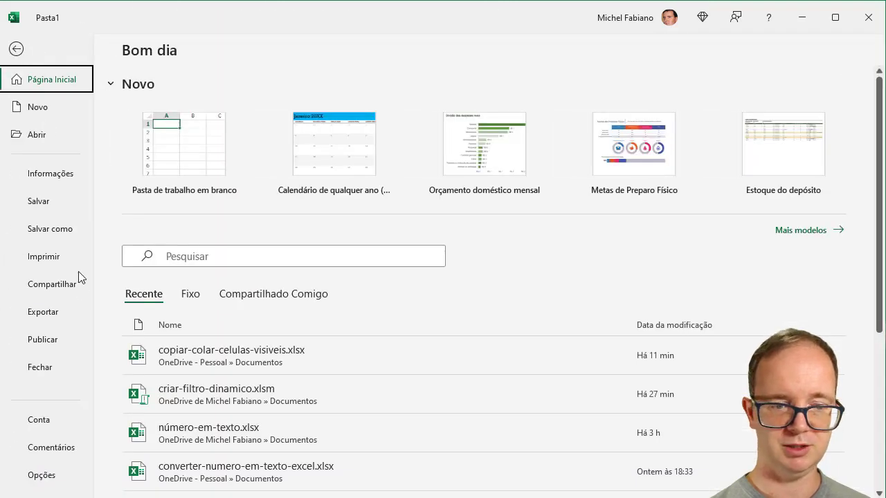
{"action": "left_click", "coordinate": [52, 478]}
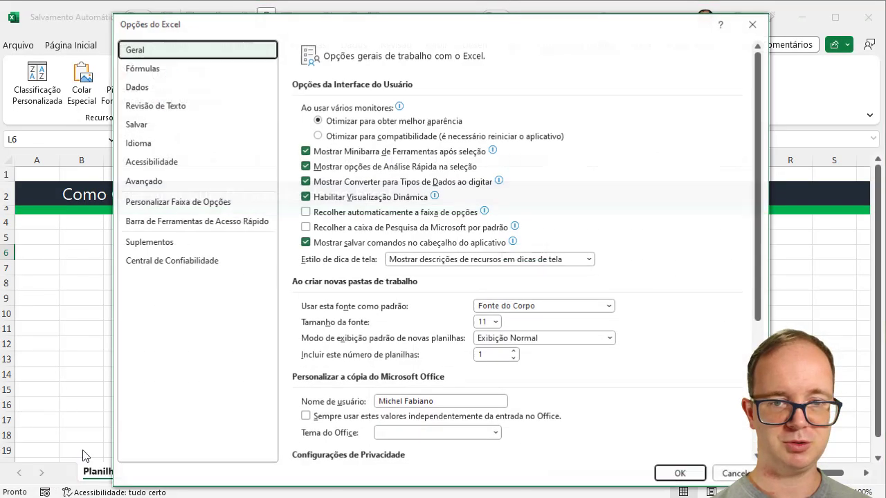
{"action": "left_click", "coordinate": [166, 204]}
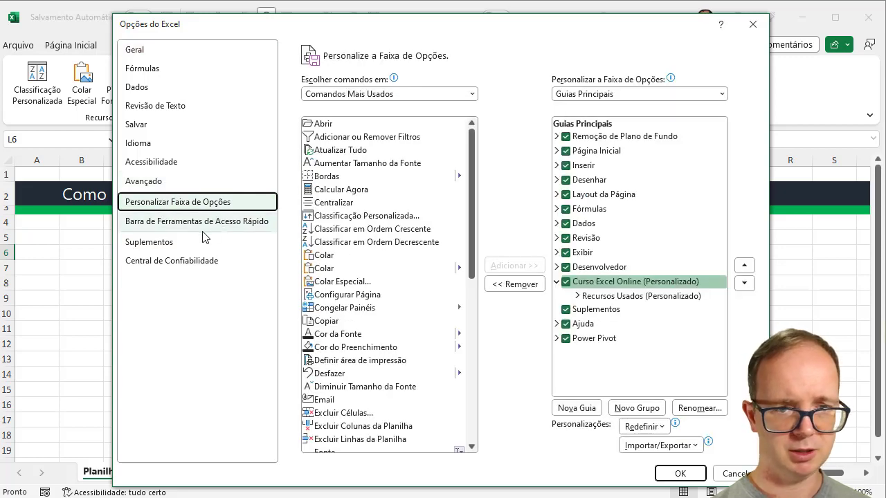
- Expand Recursos Usados, select Classificação Personalizada, and list Comandos Fora da Faixa de Opções
{"action": "left_click", "coordinate": [578, 296]}
{"action": "left_click", "coordinate": [609, 310]}
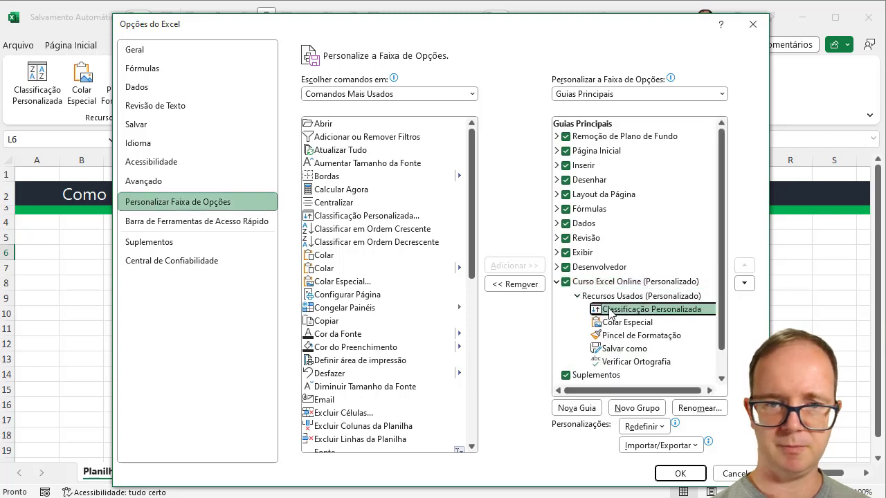
{"action": "left_click", "coordinate": [473, 95]}
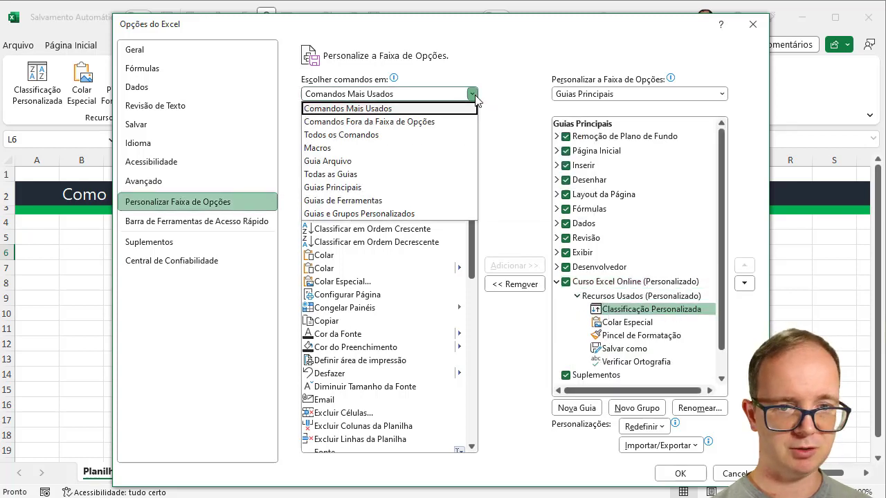
{"action": "left_click", "coordinate": [399, 122]}
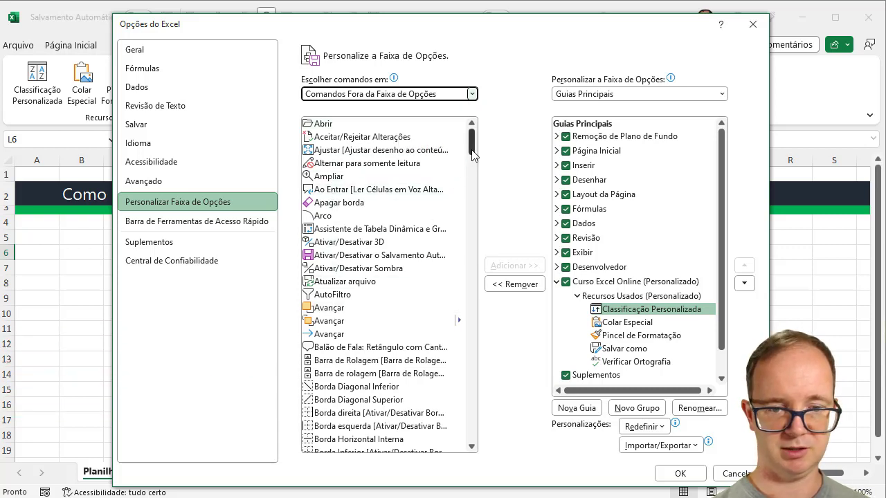
- Add Câmera and Cenário from the off-ribbon command list to Recursos Usados
{"action": "left_click_drag", "start_coordinate": [472, 153], "coordinate": [470, 183]}
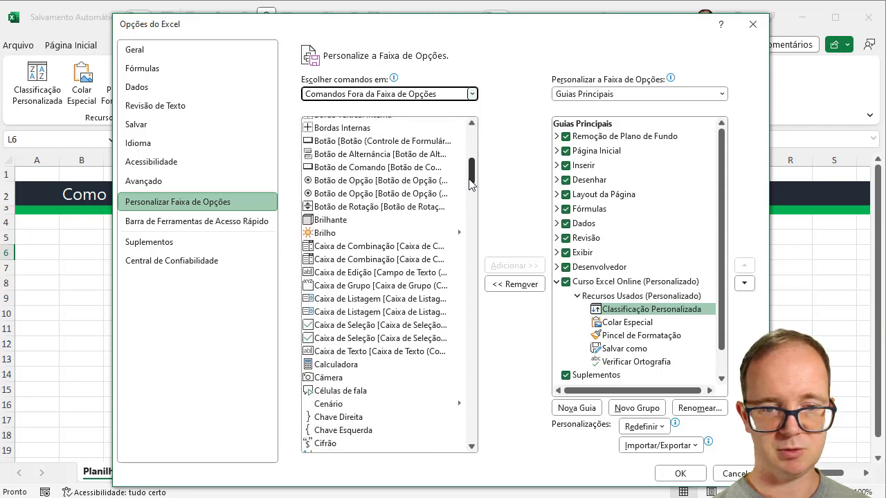
{"action": "scroll", "coordinate": [358, 236], "scroll_direction": "down", "scroll_amount": 4}
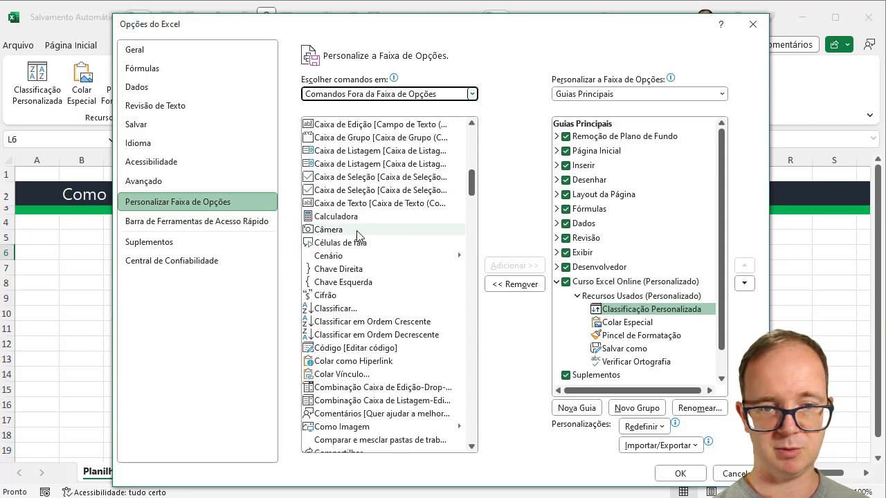
{"action": "left_click", "coordinate": [339, 231]}
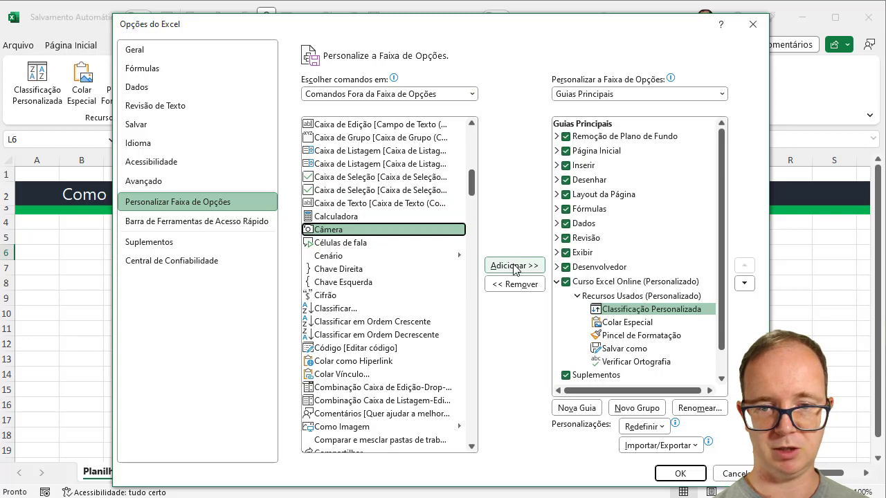
{"action": "left_click", "coordinate": [514, 267]}
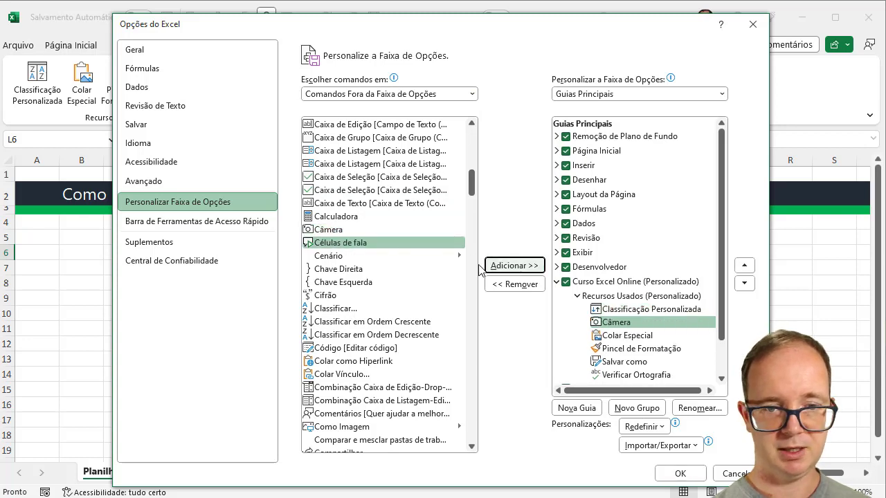
{"action": "left_click", "coordinate": [395, 256]}
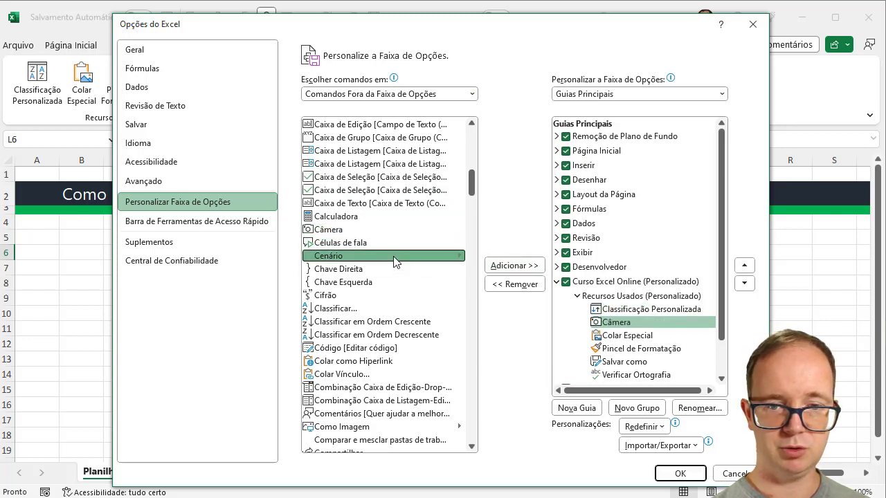
{"action": "left_click", "coordinate": [526, 266]}
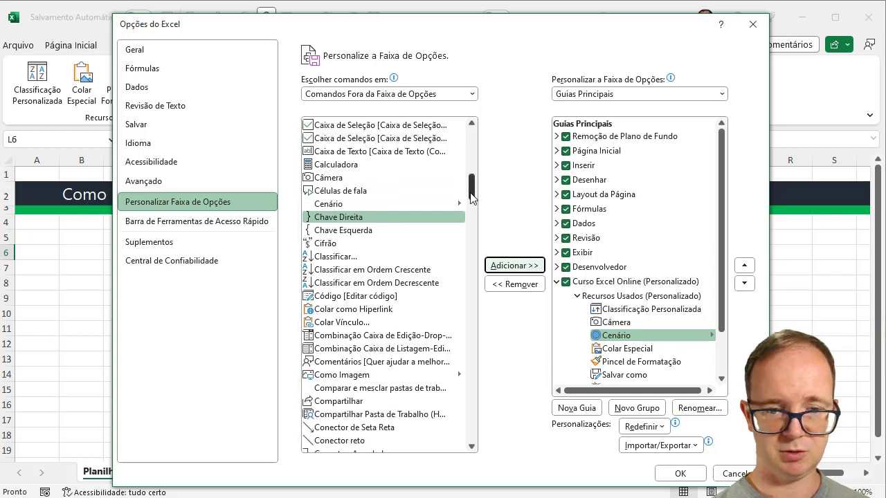
{"action": "left_click_drag", "start_coordinate": [471, 191], "coordinate": [473, 220]}
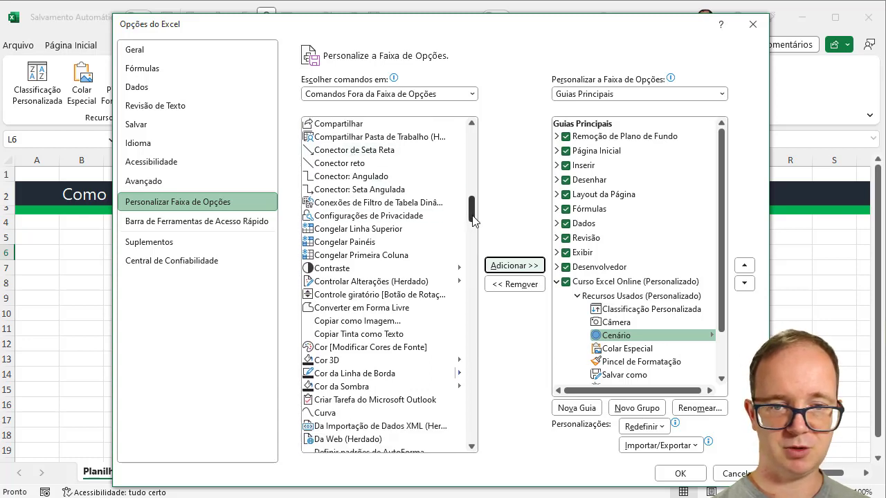
{"action": "left_click_drag", "start_coordinate": [473, 220], "coordinate": [473, 254]}
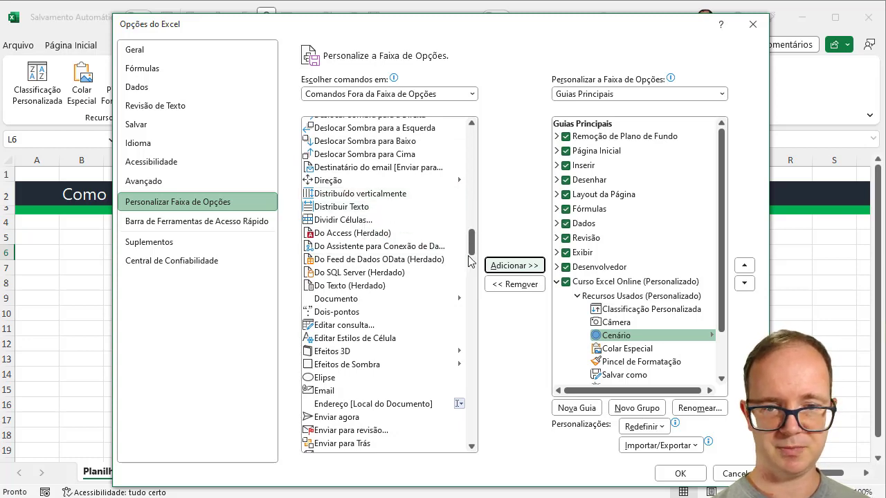
{"action": "left_click_drag", "start_coordinate": [471, 252], "coordinate": [469, 334]}
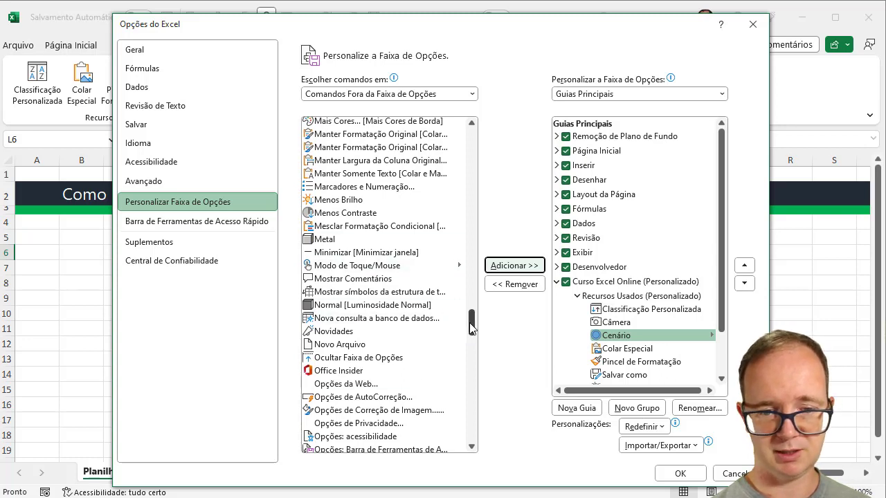
- Add Opções de AutoCorreção and Opções: Central de Confiabilidade to the Recursos Usados group
{"action": "left_click", "coordinate": [371, 398]}
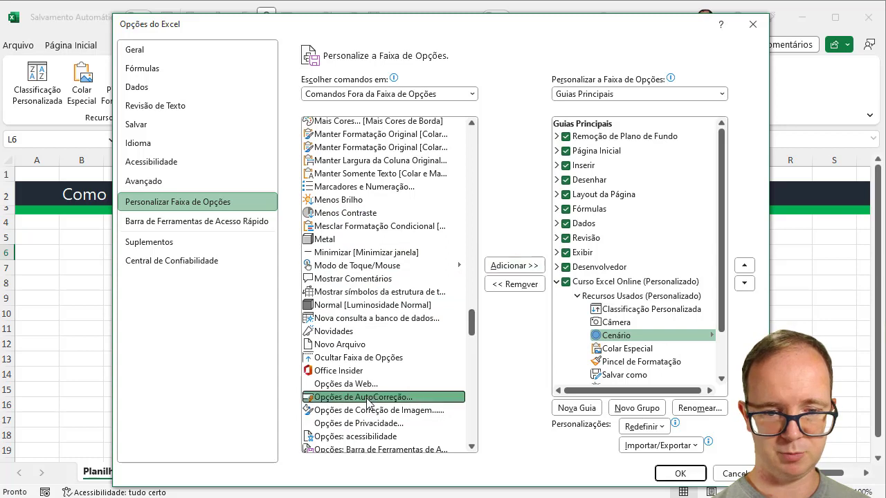
{"action": "left_click", "coordinate": [521, 266]}
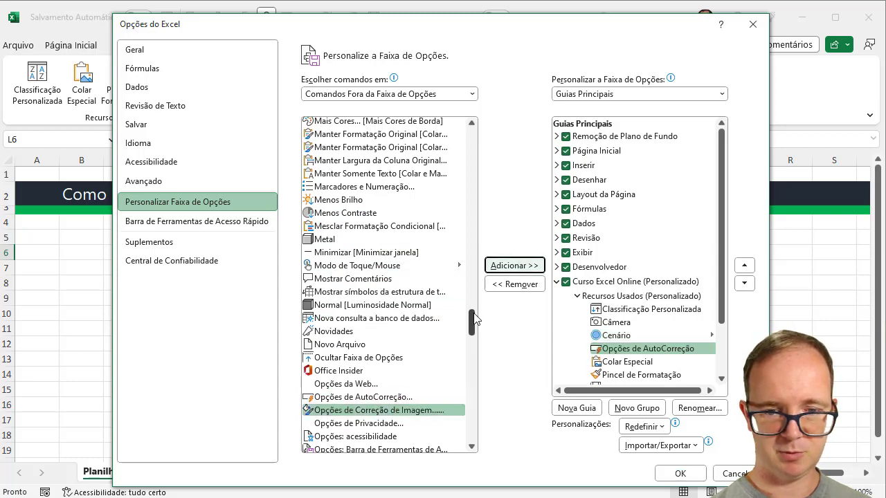
{"action": "left_click_drag", "start_coordinate": [471, 321], "coordinate": [472, 331]}
{"action": "left_click_drag", "start_coordinate": [470, 341], "coordinate": [470, 340]}
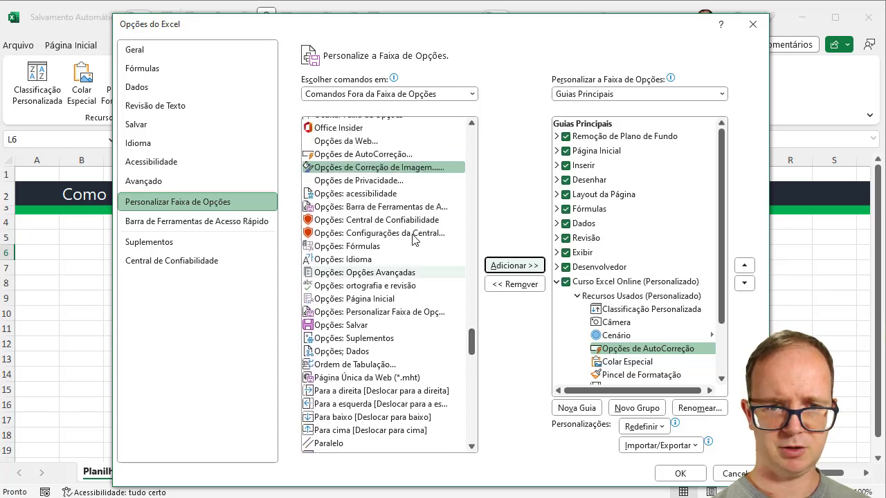
{"action": "left_click", "coordinate": [416, 219]}
{"action": "left_click", "coordinate": [497, 267]}
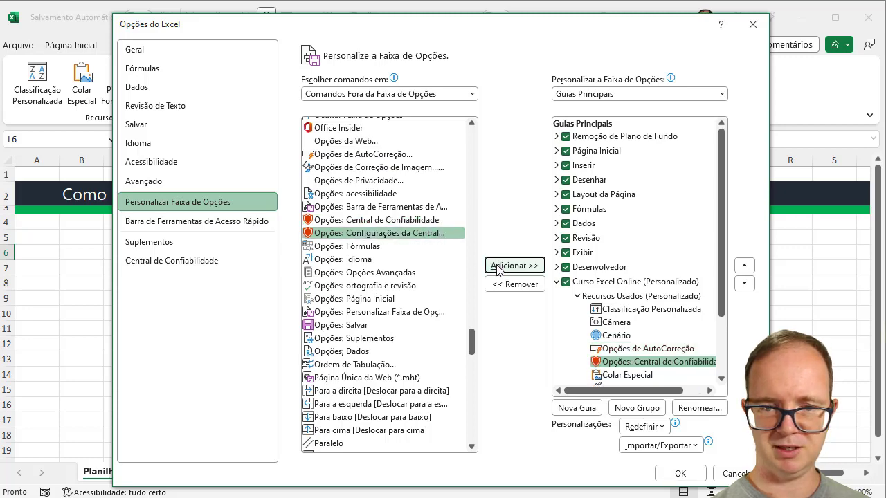
- Add Zoom to Recursos Usados and apply the ribbon changes with OK
{"action": "left_click_drag", "start_coordinate": [471, 342], "coordinate": [468, 429]}
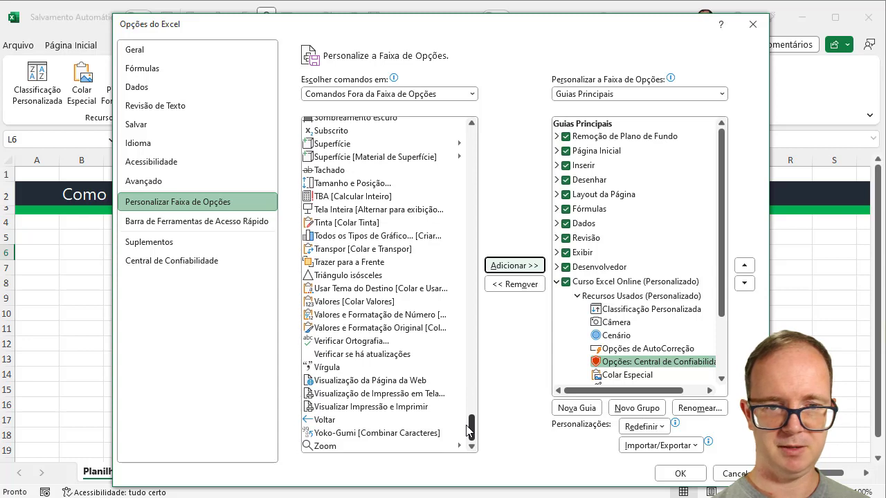
{"action": "left_click", "coordinate": [316, 446]}
{"action": "left_click", "coordinate": [529, 263]}
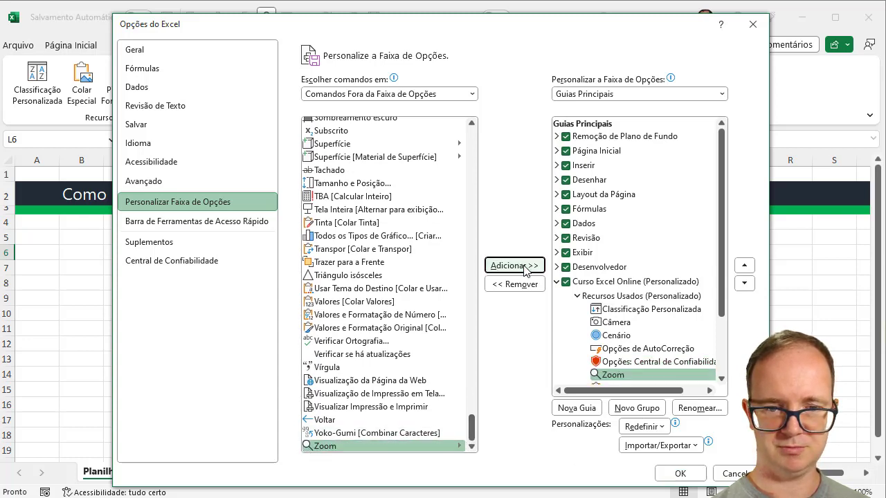
{"action": "left_click", "coordinate": [678, 474]}
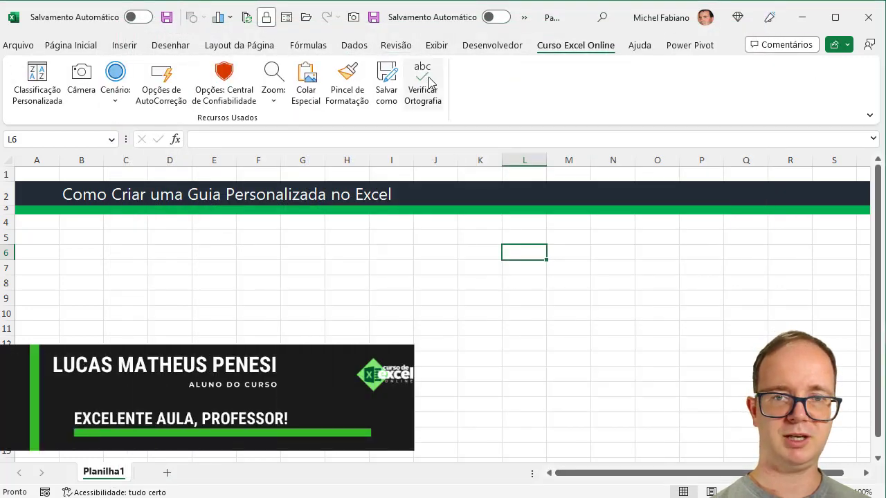
{"action": "left_click", "coordinate": [246, 97]}
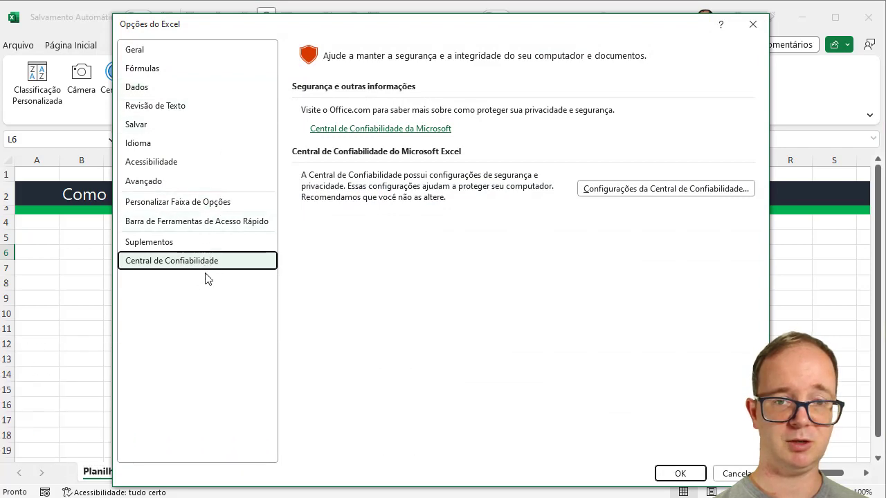
{"action": "left_click", "coordinate": [661, 194]}
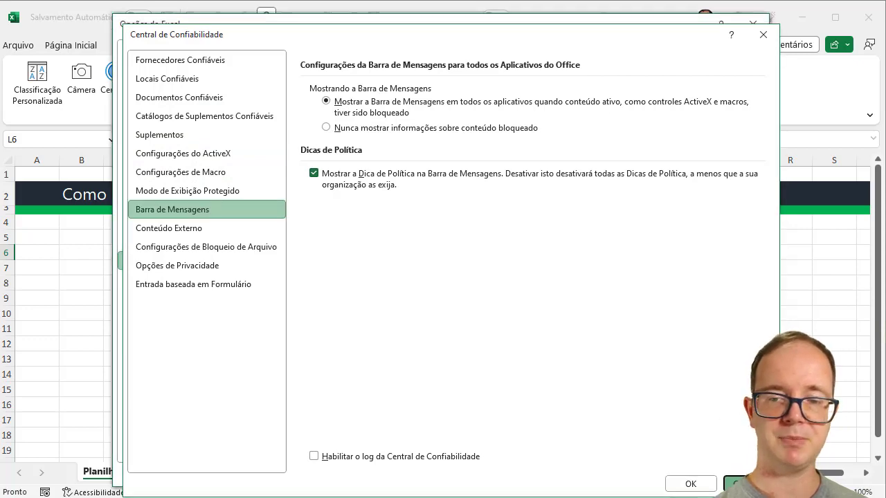
{"action": "key", "text": "Escape"}
- Place a linked Câmera picture of cell L6 near B1, enlarged to about 2 by 5.6 cm
{"action": "left_click", "coordinate": [733, 473]}
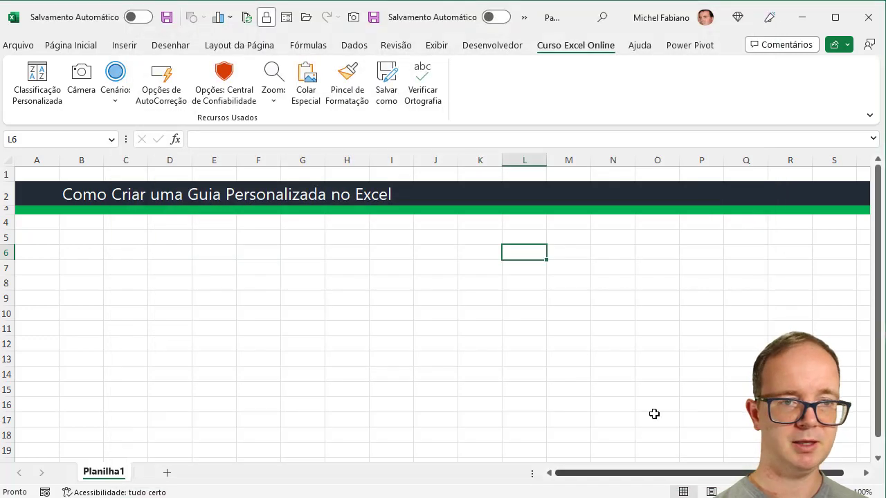
{"action": "left_click", "coordinate": [122, 97]}
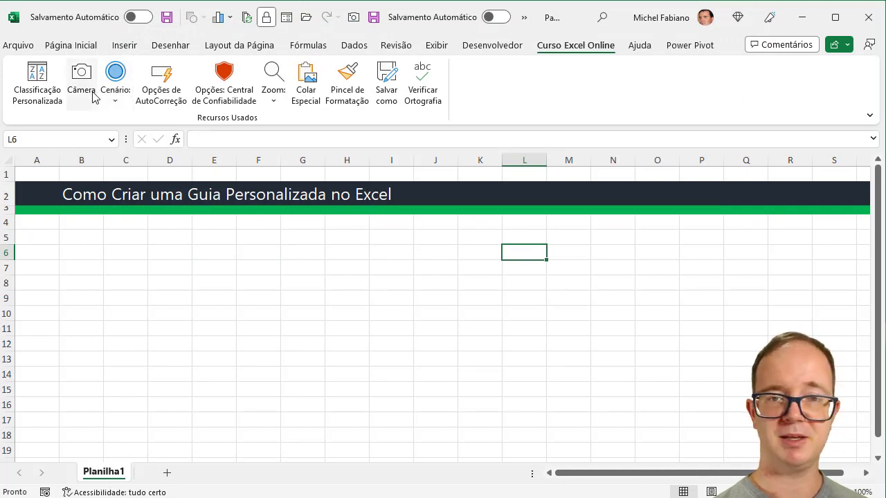
{"action": "left_click", "coordinate": [94, 98]}
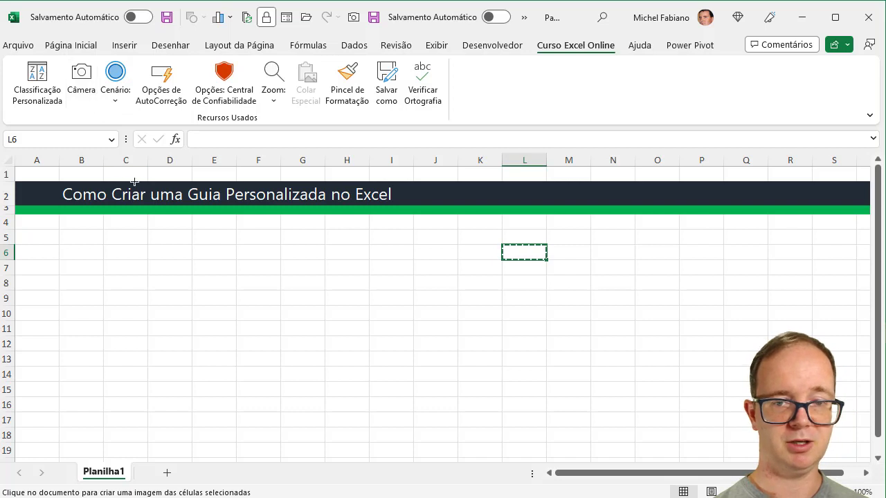
{"action": "left_click_drag", "start_coordinate": [166, 245], "coordinate": [37, 160]}
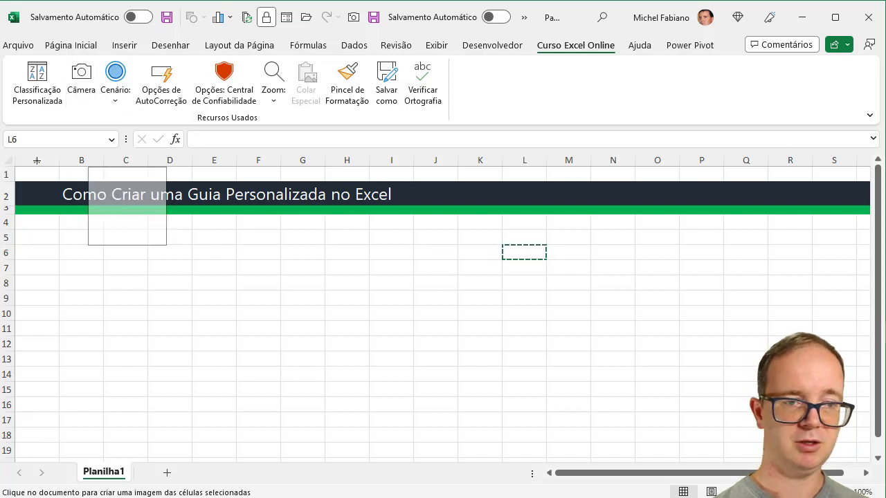
{"action": "left_click", "coordinate": [59, 181]}
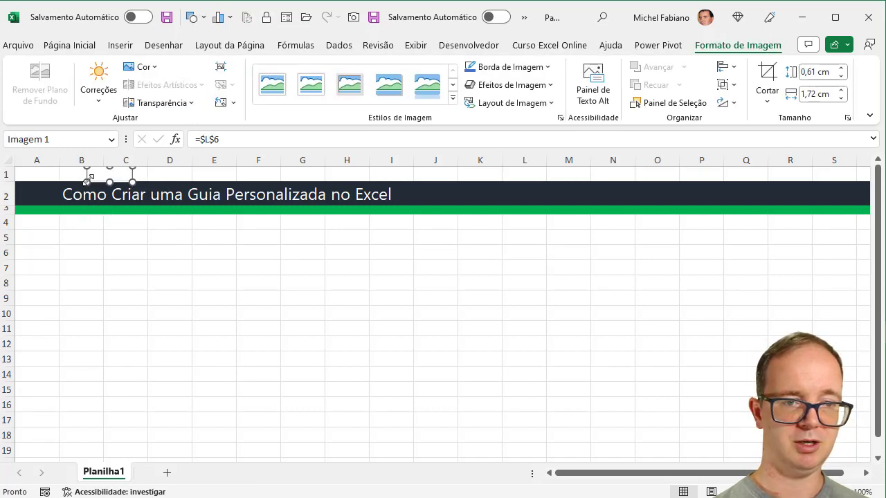
{"action": "mouse_move", "coordinate": [131, 181]}
{"action": "left_mouse_down"}
{"action": "mouse_move", "coordinate": [187, 218]}
{"action": "mouse_move", "coordinate": [405, 319]}
{"action": "mouse_move", "coordinate": [390, 306]}
{"action": "left_mouse_up"}
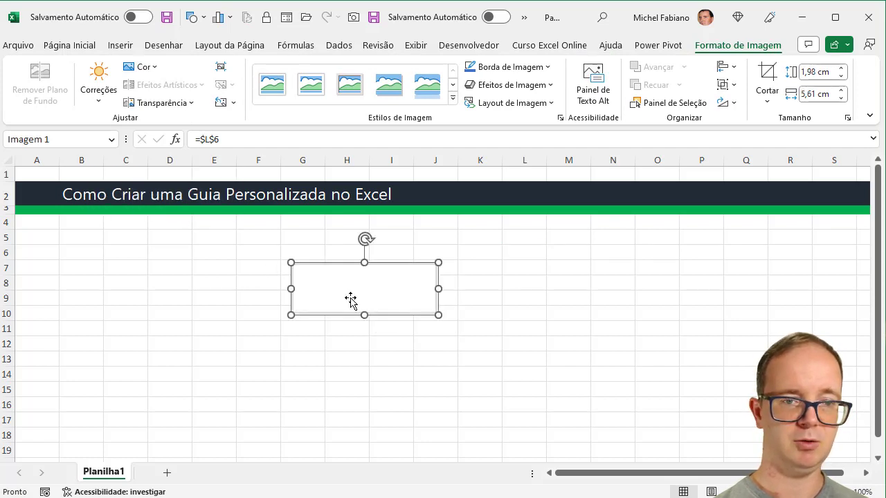
- Place a linked Câmera picture of the Como Criar cells B2:C2 near L7
{"action": "left_click_drag", "start_coordinate": [72, 186], "coordinate": [131, 194]}
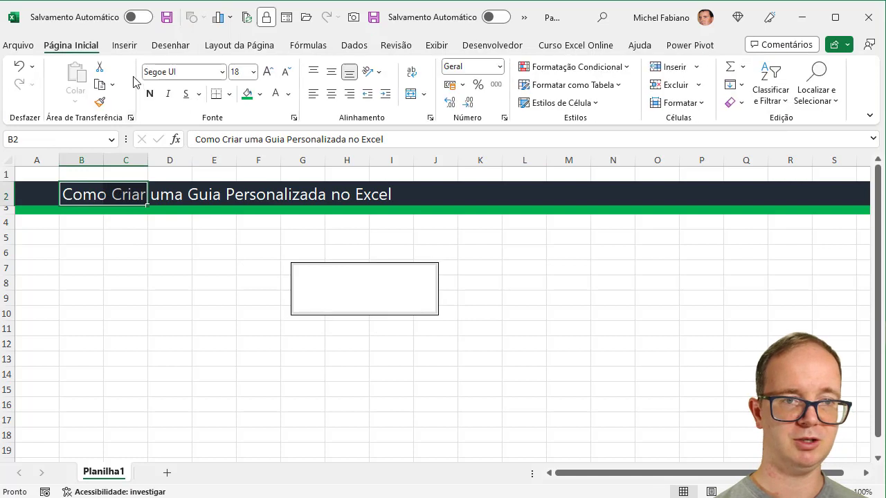
{"action": "left_click", "coordinate": [566, 46]}
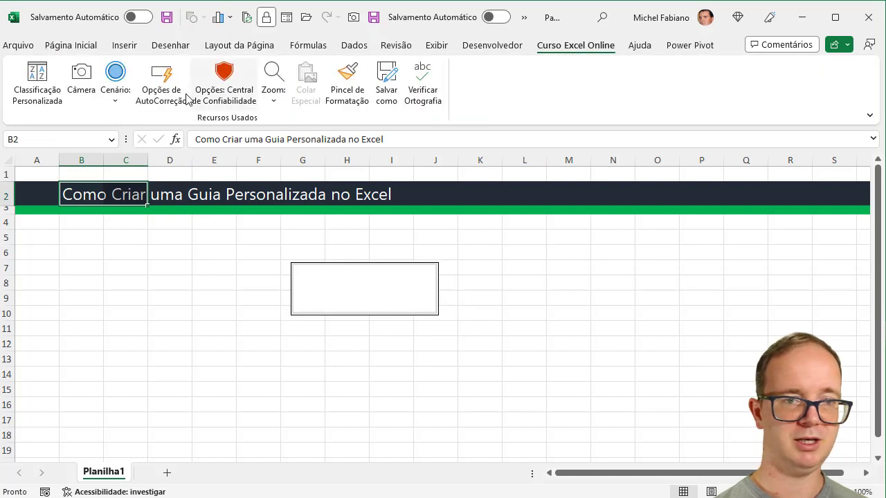
{"action": "left_click", "coordinate": [93, 81]}
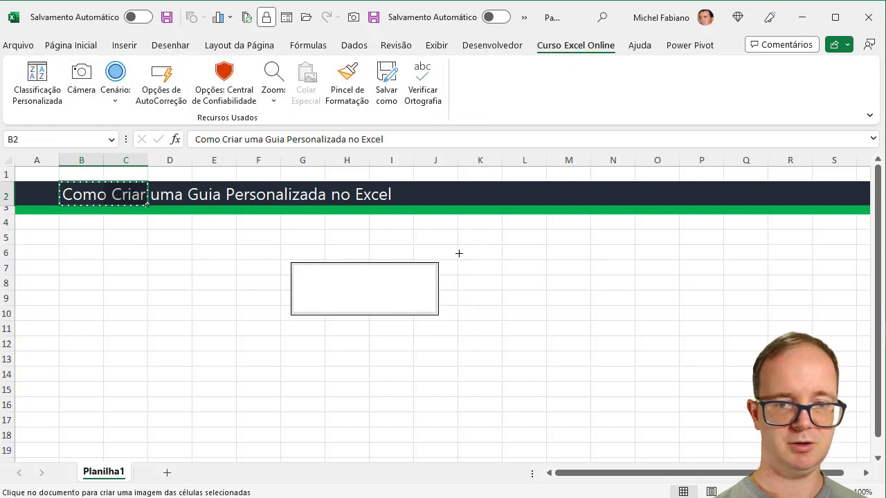
{"action": "left_click_drag", "start_coordinate": [485, 249], "coordinate": [607, 303]}
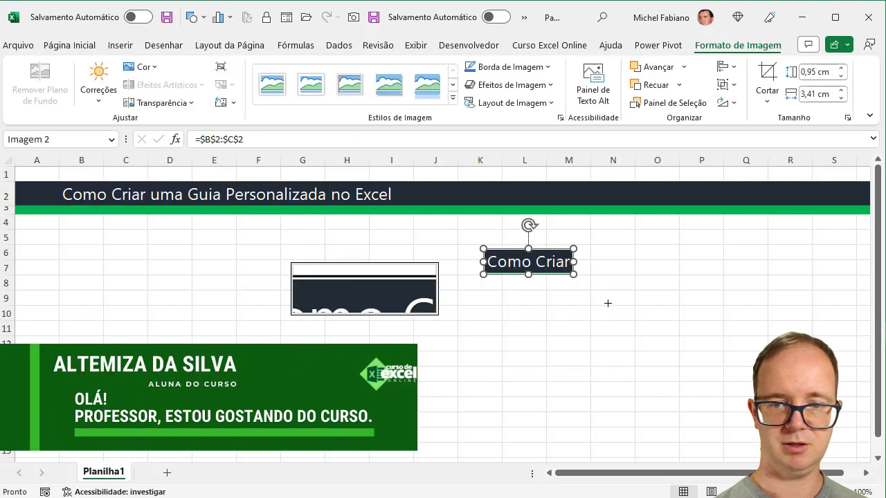
{"action": "left_click", "coordinate": [607, 304]}
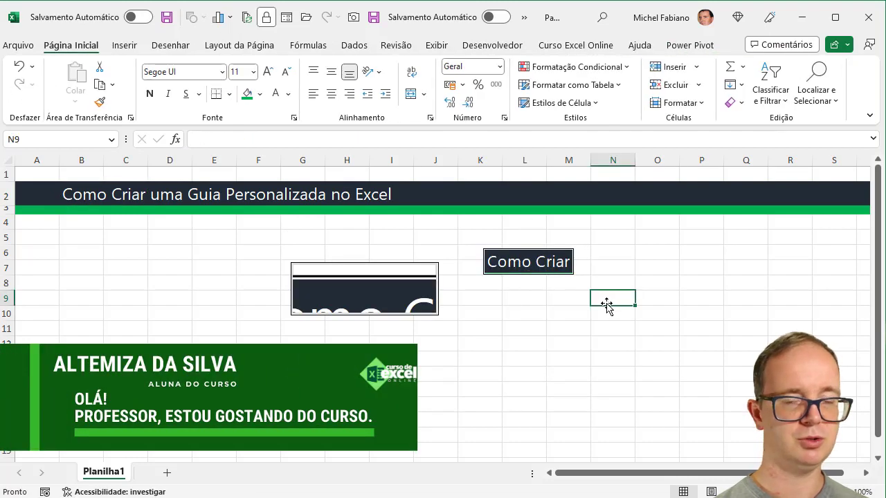
- From Curso Excel Online, zoom the sheet to 200% and back to 100%, then open Opções de AutoCorreção
{"action": "left_click", "coordinate": [565, 45]}
{"action": "left_click", "coordinate": [273, 96]}
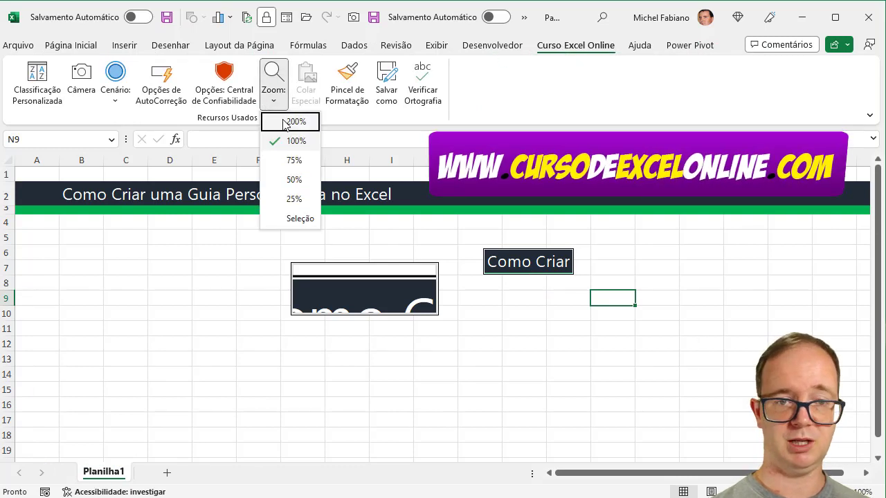
{"action": "left_click", "coordinate": [283, 122]}
{"action": "left_click", "coordinate": [274, 102]}
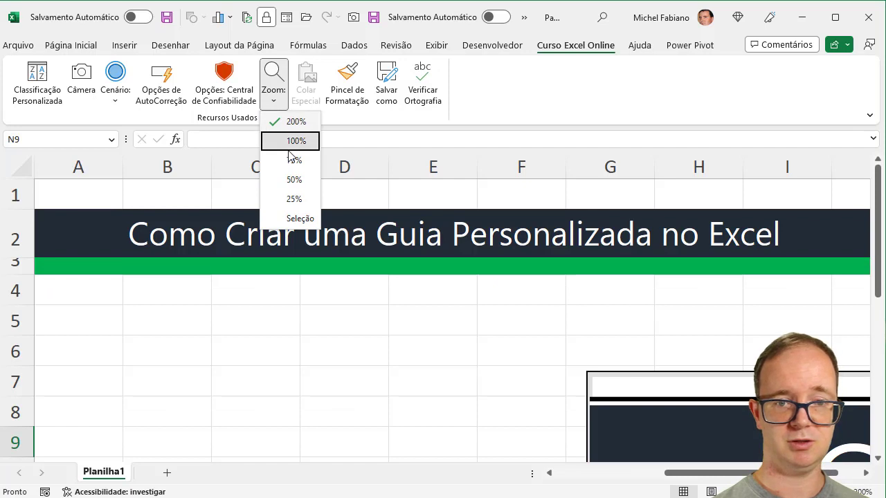
{"action": "left_click", "coordinate": [289, 148]}
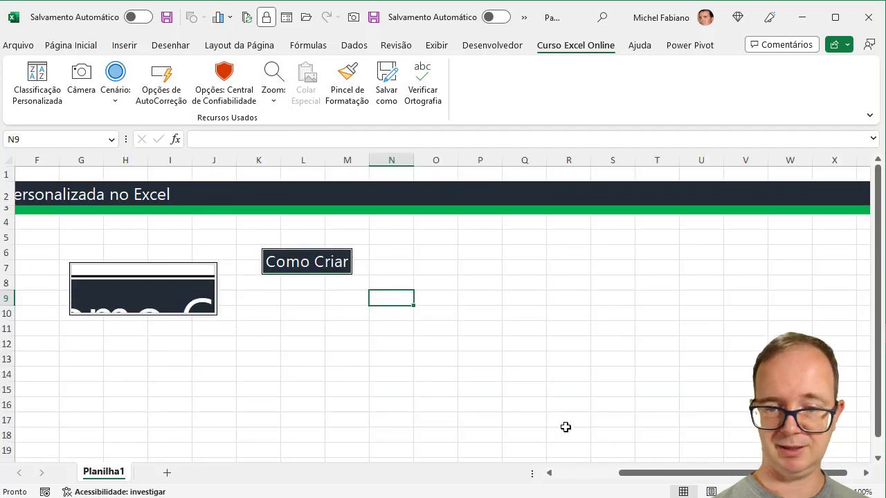
{"action": "left_click", "coordinate": [569, 474]}
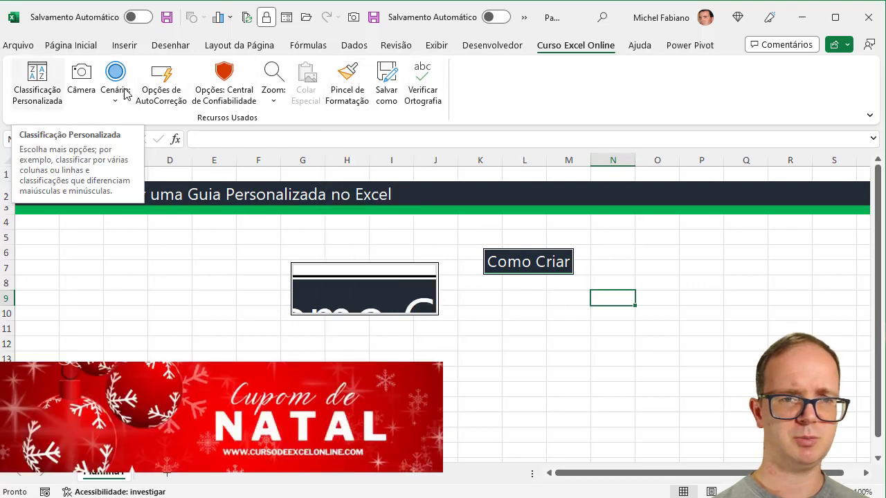
{"action": "left_click", "coordinate": [165, 101]}
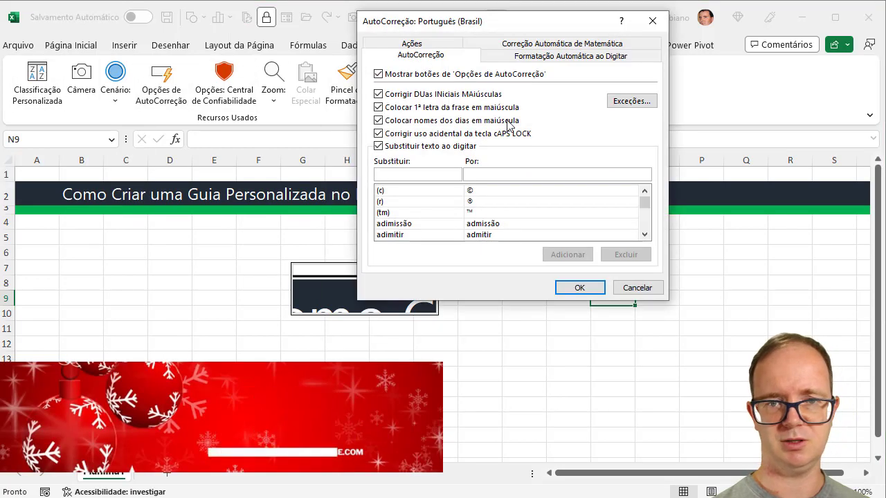
{"action": "left_click", "coordinate": [636, 288]}
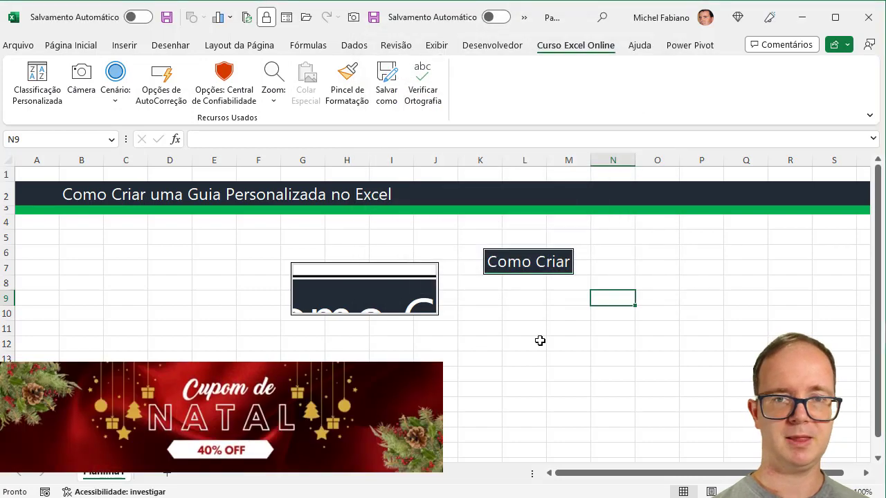
{"action": "left_click", "coordinate": [524, 357]}
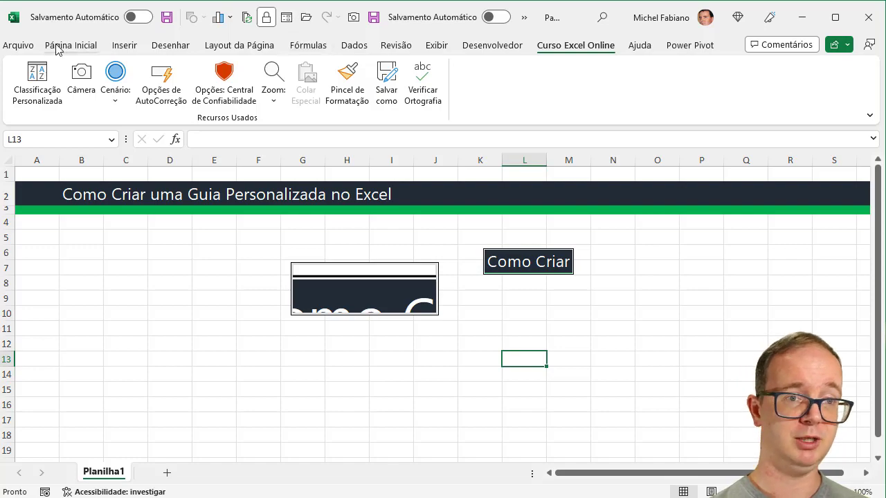
- Open Excel Options from Arquivo on the Personalizar Faixa de Opções page
{"action": "left_click", "coordinate": [30, 50]}
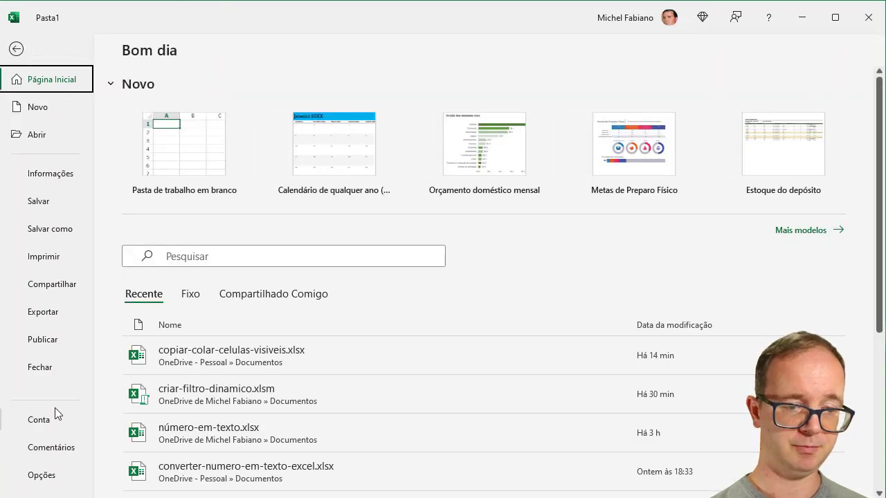
{"action": "left_click", "coordinate": [38, 478]}
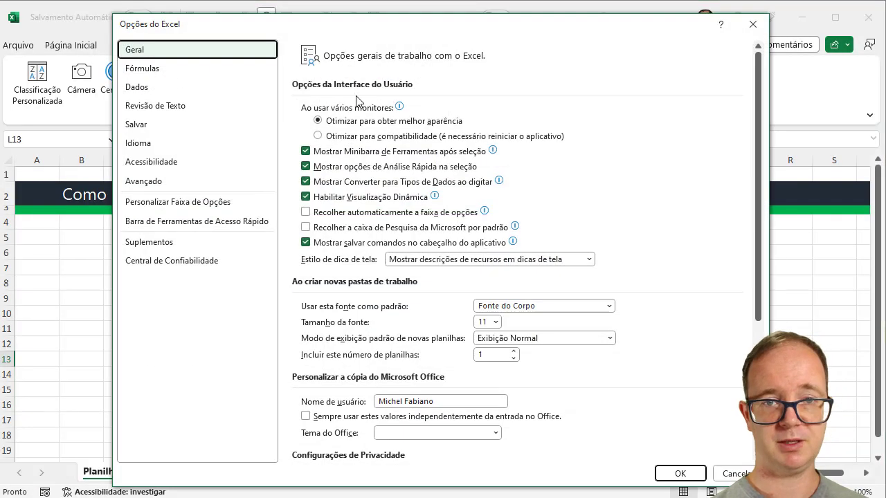
{"action": "left_click_drag", "start_coordinate": [421, 32], "coordinate": [318, 18]}
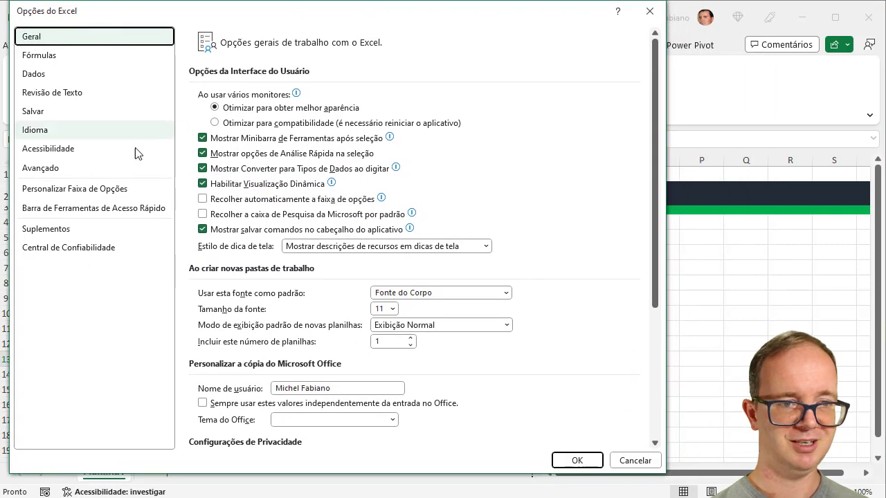
{"action": "left_click", "coordinate": [86, 191]}
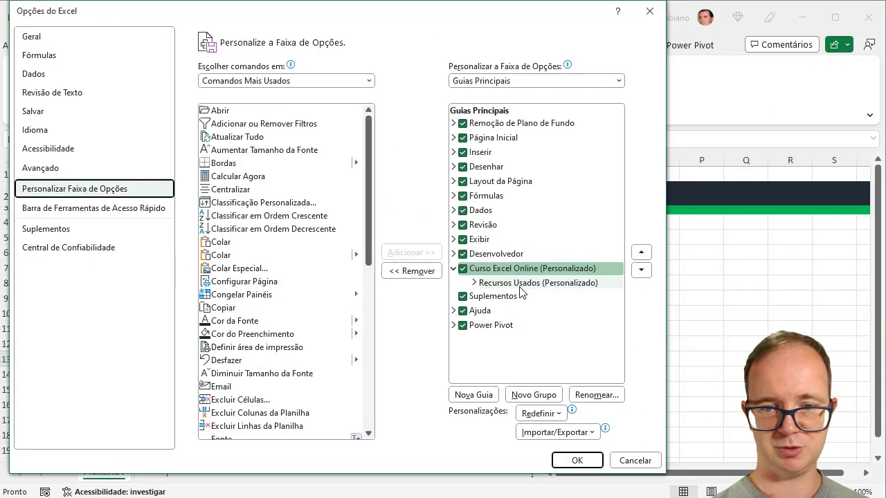
- Set Escolher comandos em to Todos os Comandos and select Formulário in the list
{"action": "left_click", "coordinate": [368, 81]}
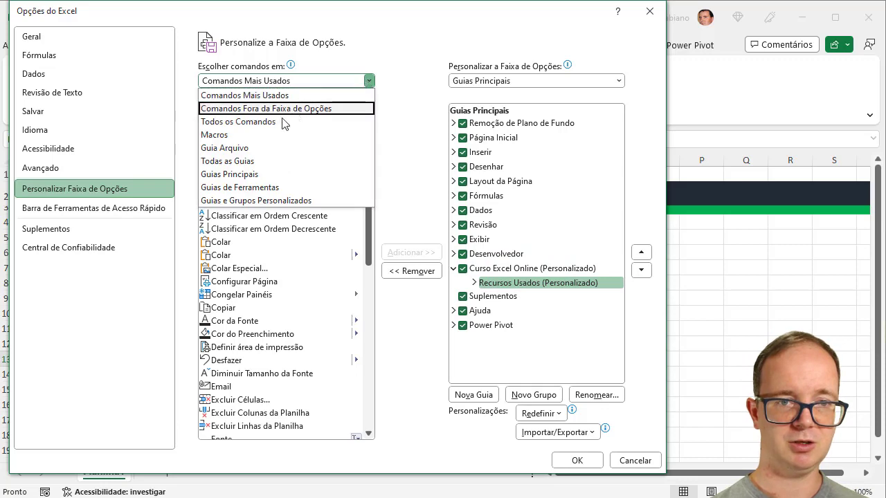
{"action": "key", "text": "Escape"}
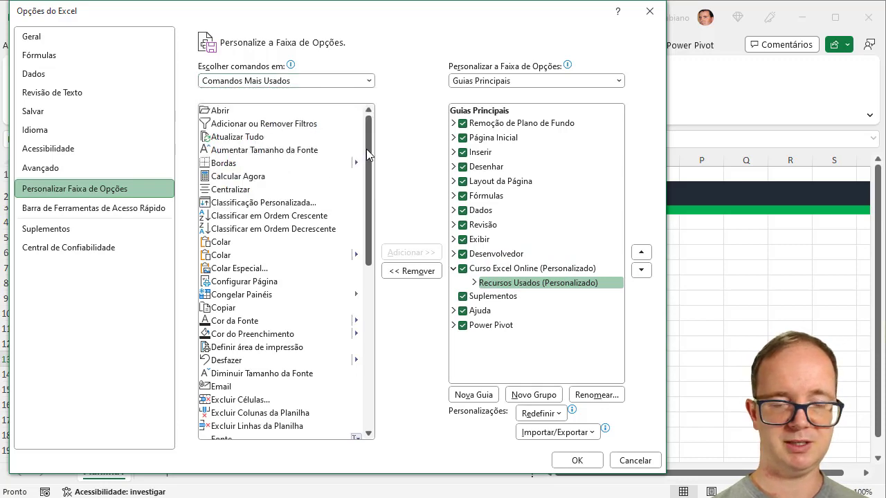
{"action": "key", "text": "Down"}
{"action": "key", "text": "Down"}
{"action": "left_click", "coordinate": [229, 174]}
{"action": "key", "text": "f"}
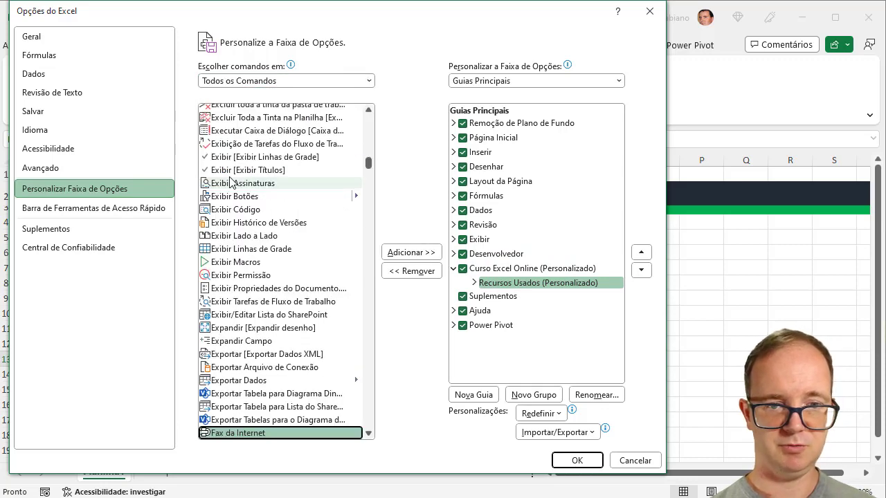
{"action": "left_click", "coordinate": [370, 324]}
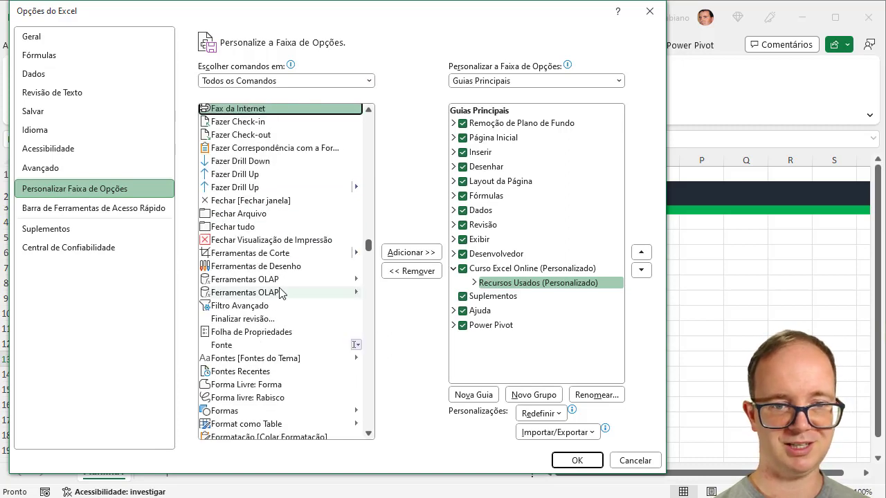
{"action": "left_click", "coordinate": [373, 348]}
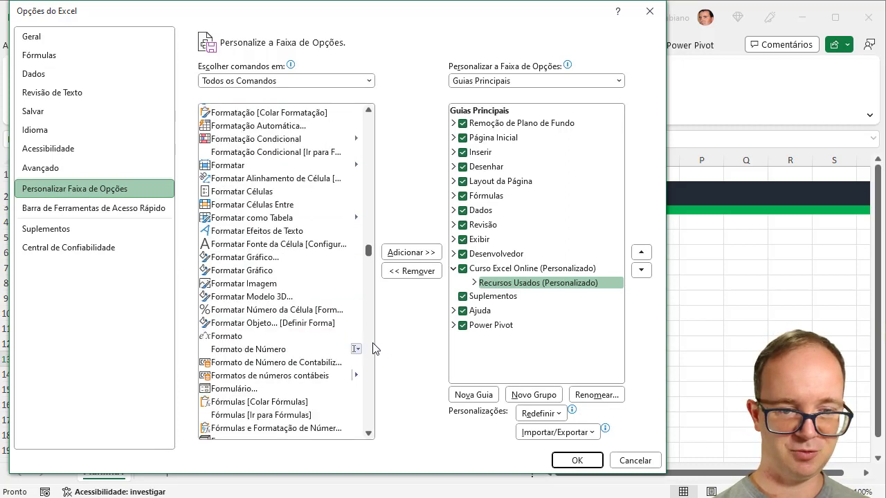
{"action": "left_click", "coordinate": [373, 348]}
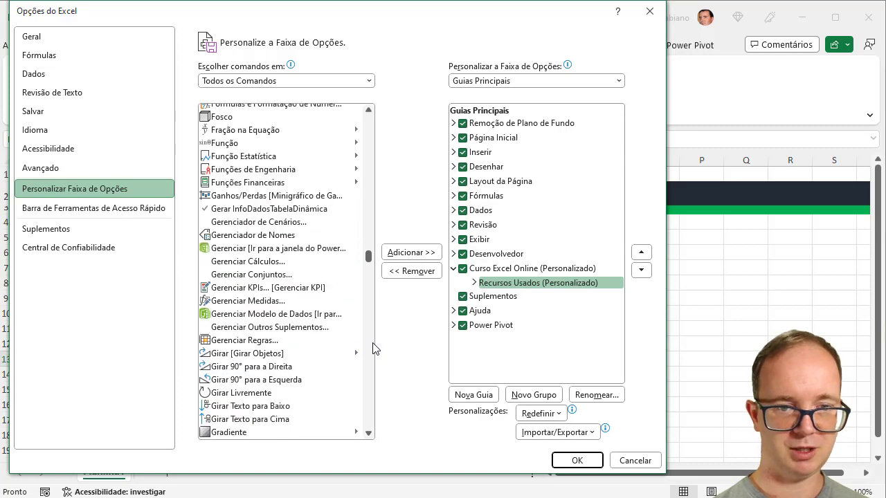
{"action": "left_click", "coordinate": [372, 164]}
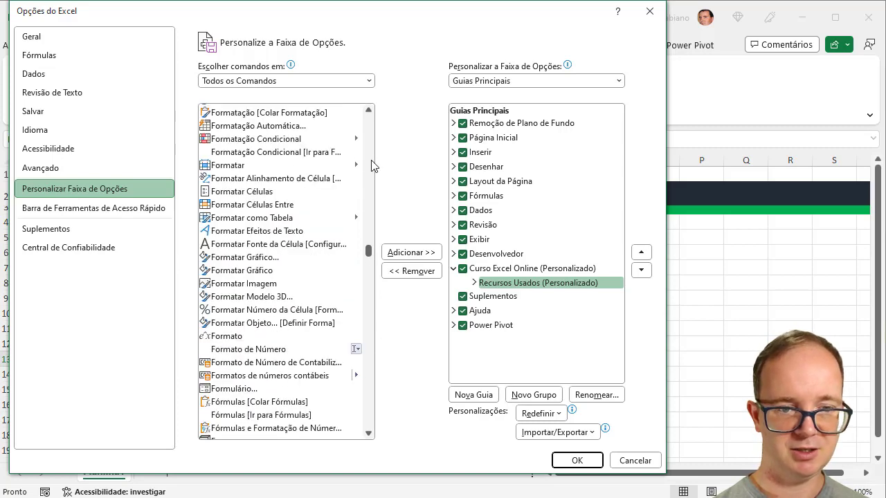
{"action": "left_click", "coordinate": [294, 389]}
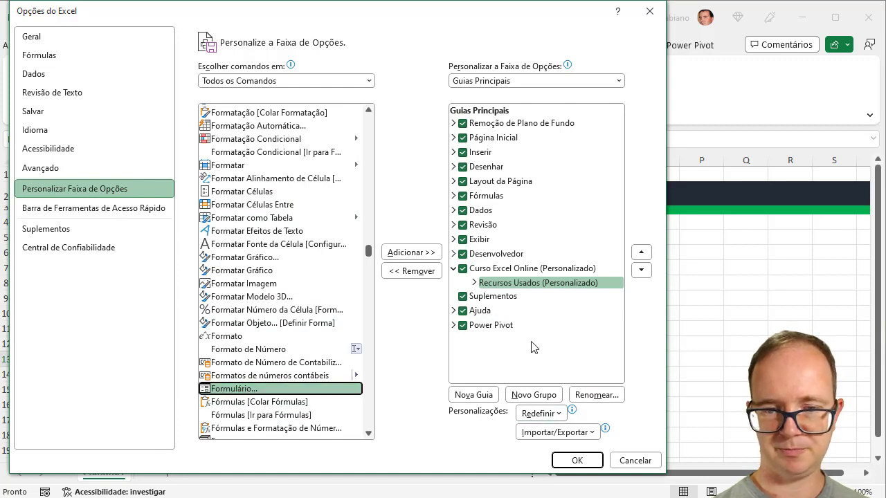
- Add Formulário to Recursos Usados and move it to the top of the group
{"action": "left_click", "coordinate": [429, 256]}
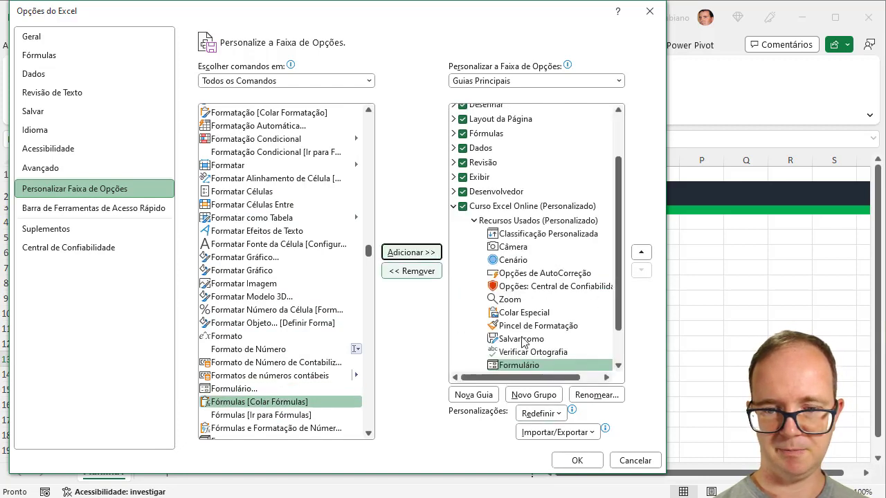
{"action": "left_click", "coordinate": [637, 253]}
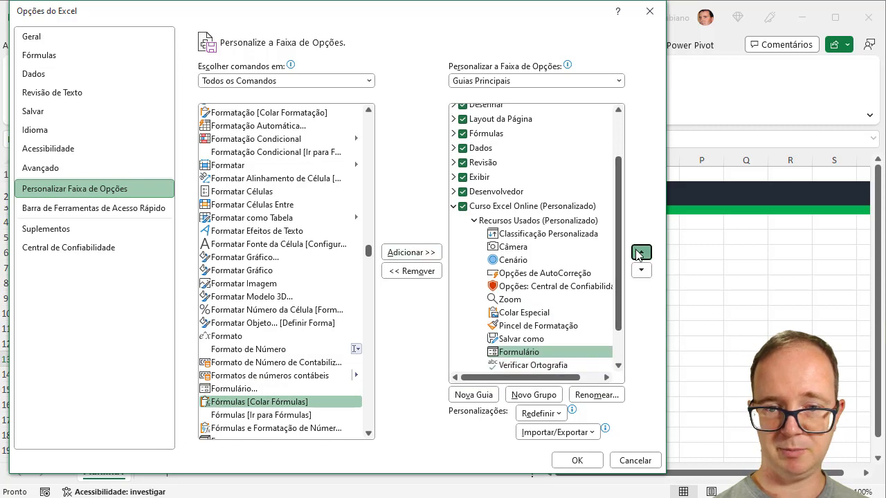
{"action": "left_click", "coordinate": [637, 253]}
{"action": "left_click", "coordinate": [637, 253]}
{"action": "left_click", "coordinate": [638, 254]}
{"action": "left_click", "coordinate": [638, 254]}
{"action": "left_click", "coordinate": [638, 254]}
{"action": "left_click", "coordinate": [638, 254]}
{"action": "left_click", "coordinate": [638, 254]}
{"action": "left_click", "coordinate": [638, 254]}
{"action": "left_click", "coordinate": [638, 254]}
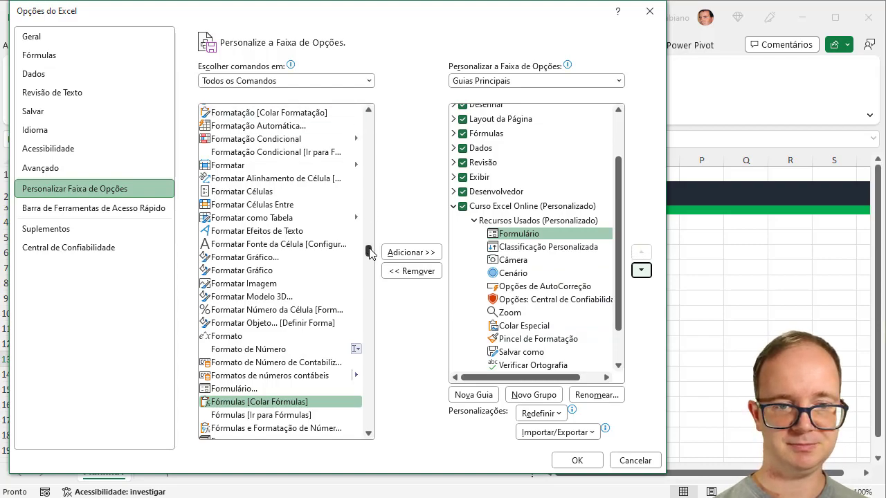
- Add Atualizar Tudo under Formulário and apply the ribbon changes with OK
{"action": "mouse_move", "coordinate": [370, 254]}
{"action": "left_mouse_down"}
{"action": "mouse_move", "coordinate": [375, 135]}
{"action": "mouse_move", "coordinate": [374, 150]}
{"action": "left_mouse_up"}
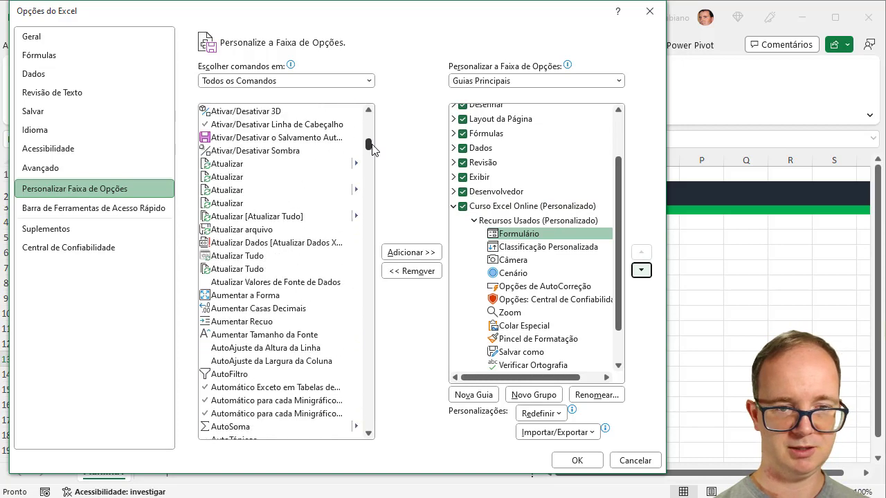
{"action": "left_click", "coordinate": [236, 217]}
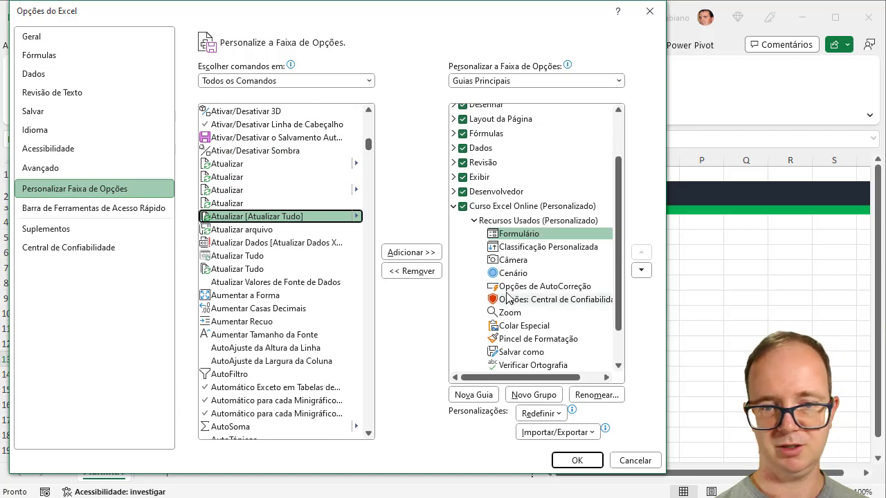
{"action": "left_click", "coordinate": [425, 253]}
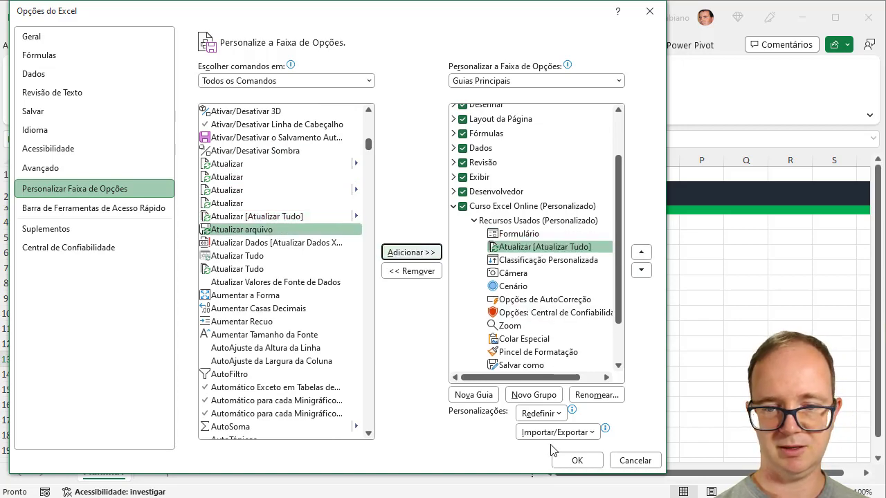
{"action": "left_click", "coordinate": [574, 460]}
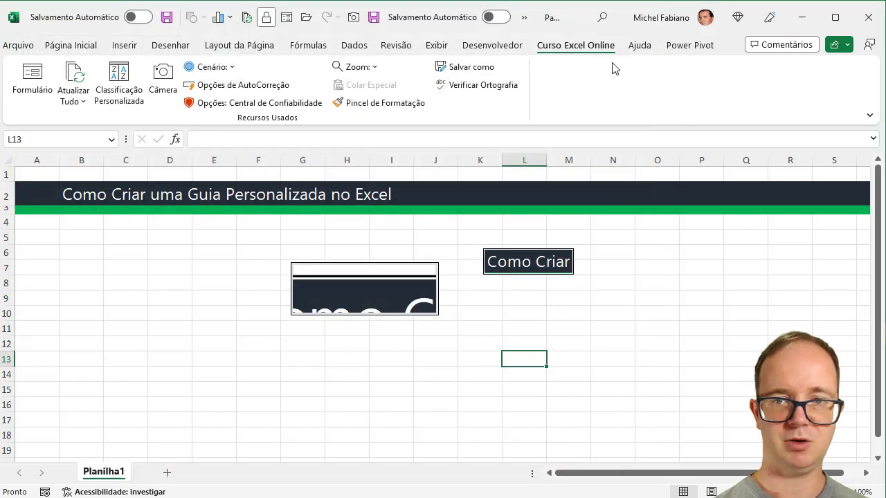
{"action": "left_click", "coordinate": [32, 88]}
{"action": "left_click", "coordinate": [406, 298]}
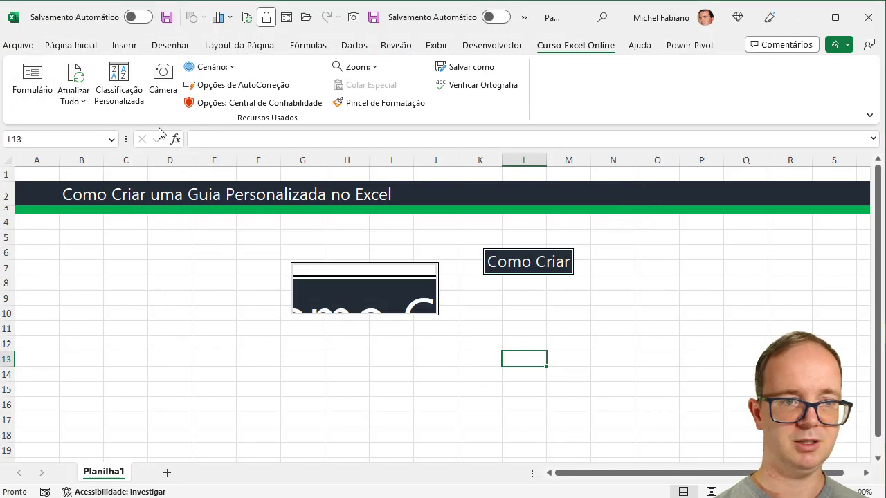
{"action": "left_click", "coordinate": [73, 100]}
{"action": "left_click", "coordinate": [101, 123]}
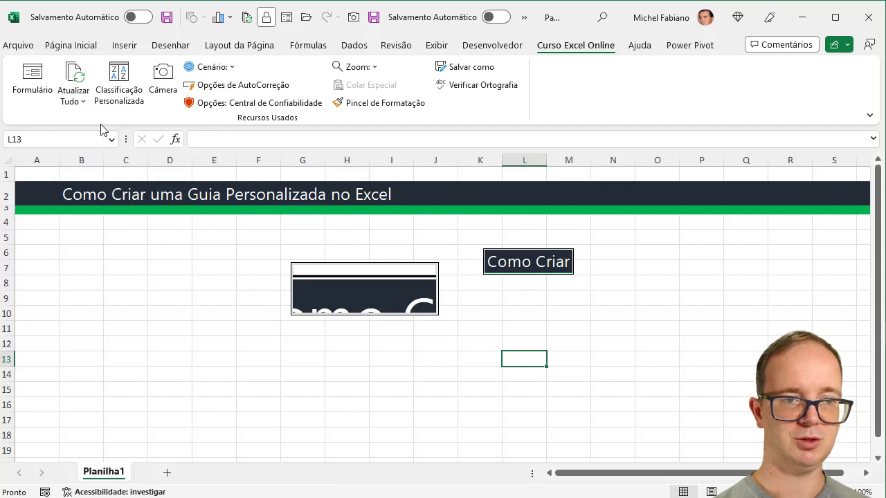
{"action": "left_click", "coordinate": [109, 289]}
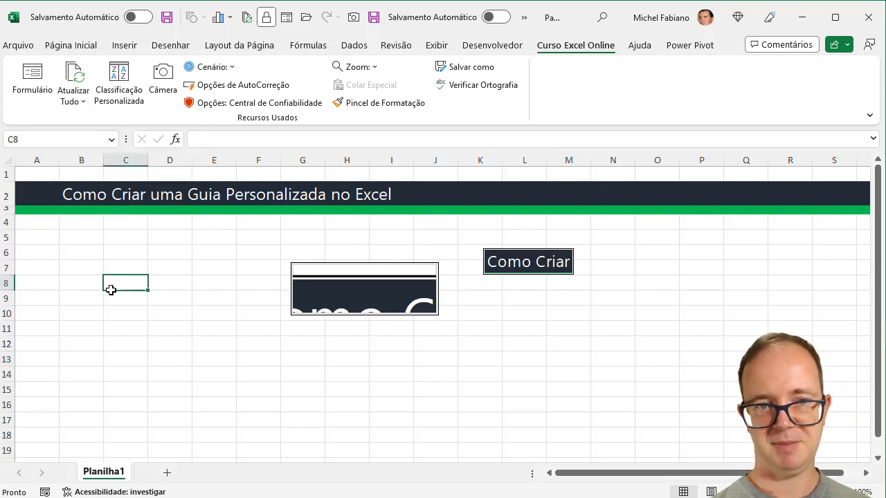